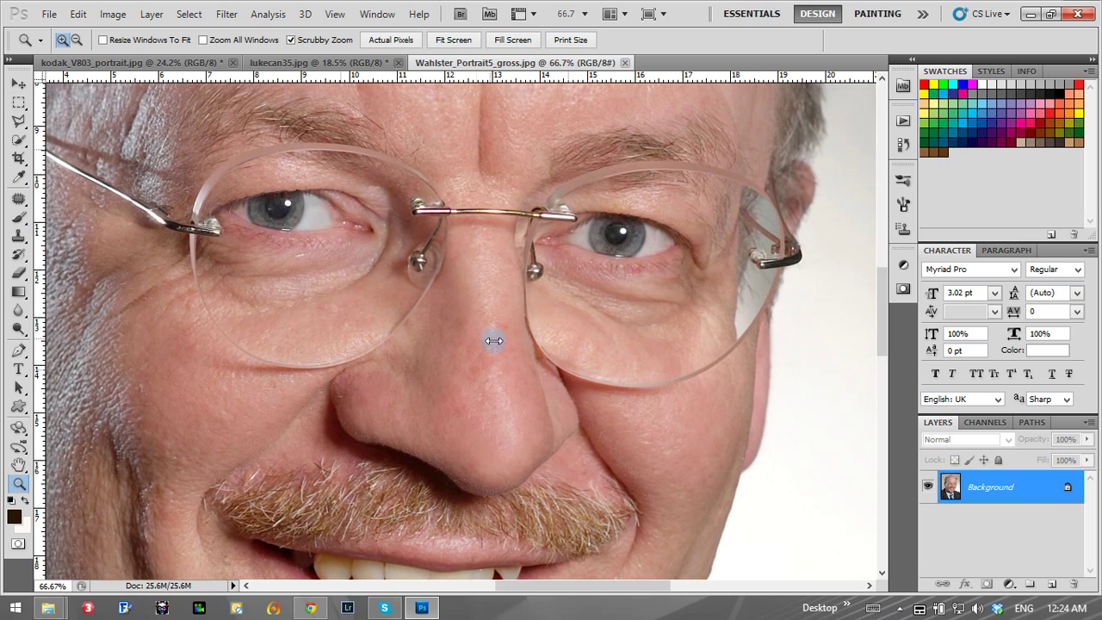
# Step: Fit the portrait on screen, zoom to 33% on the face, and select the Patch tool
pyautogui.rightClick(515, 274)
pyautogui.click(528, 283)
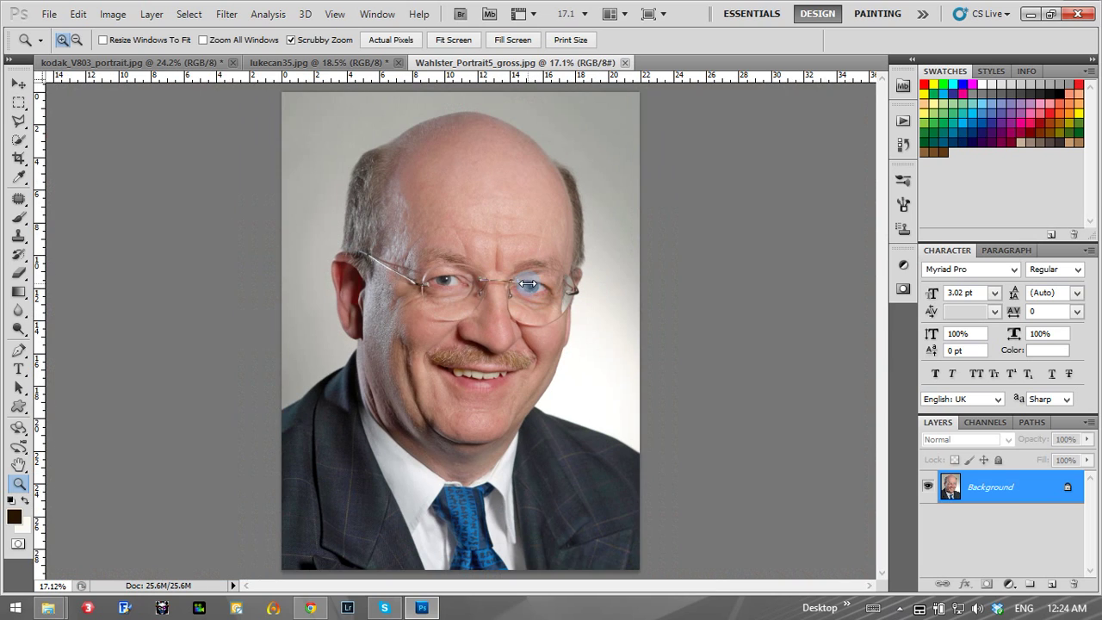
pyautogui.moveTo(488, 278); pyautogui.dragTo(506, 282)
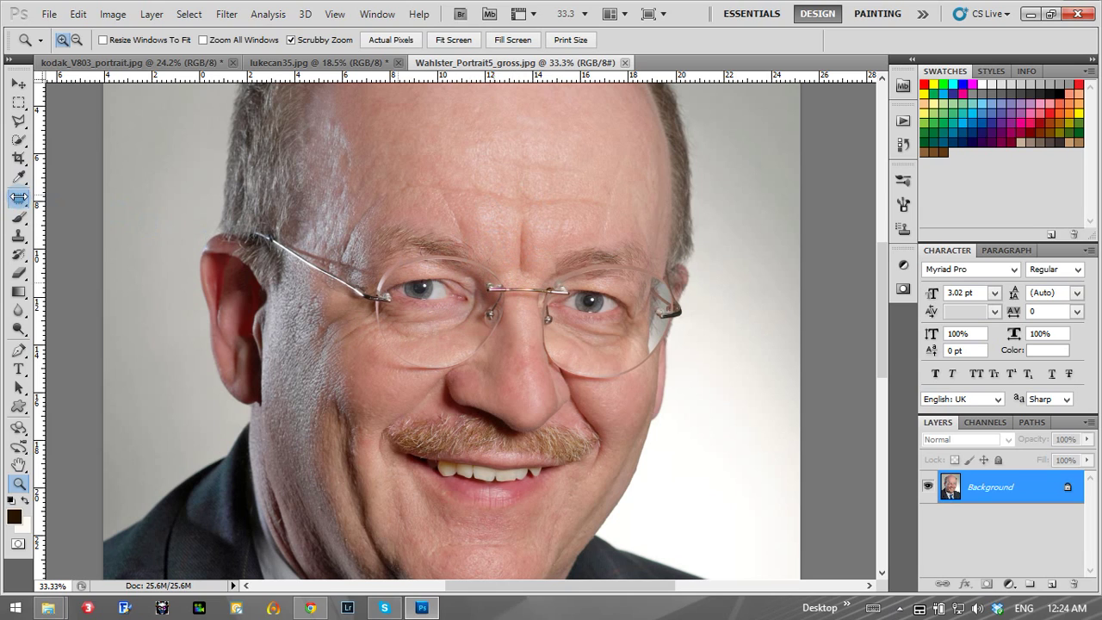
pyautogui.moveTo(19, 197); pyautogui.dragTo(74, 224)
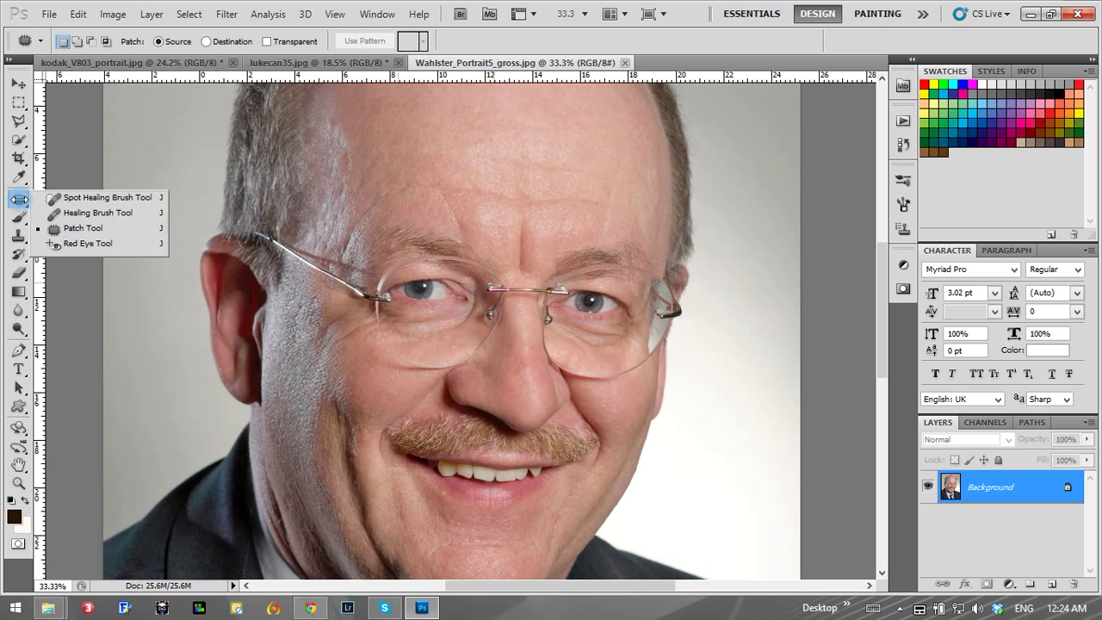
# Step: Zoom in to 66.7% on the eyes and forehead, then return to the Patch tool
pyautogui.click(79, 14)
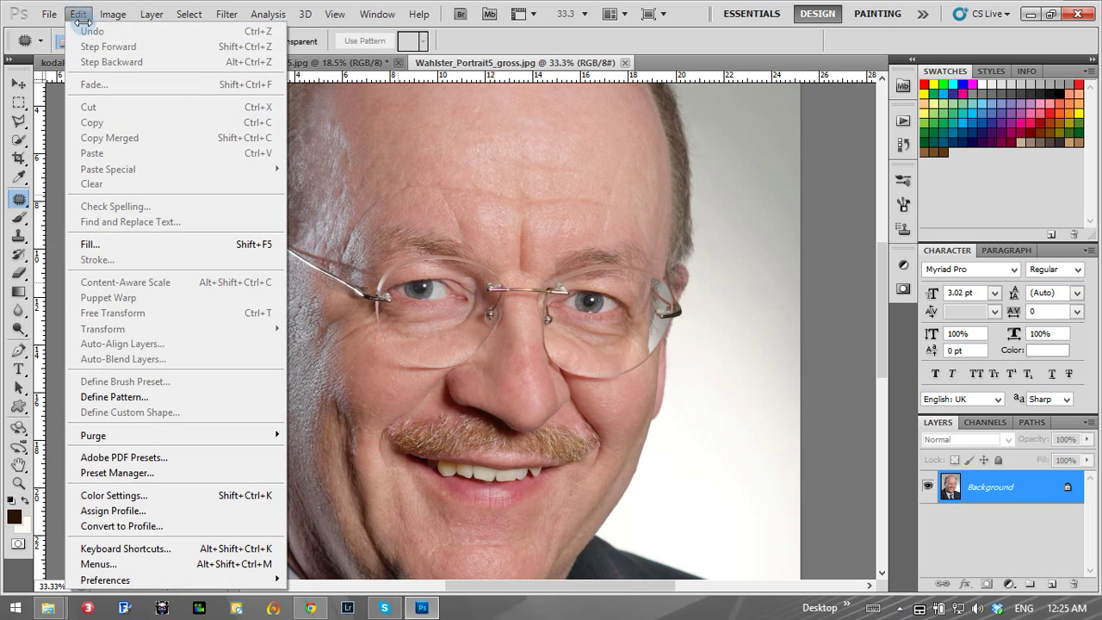
pyautogui.click(669, 15)
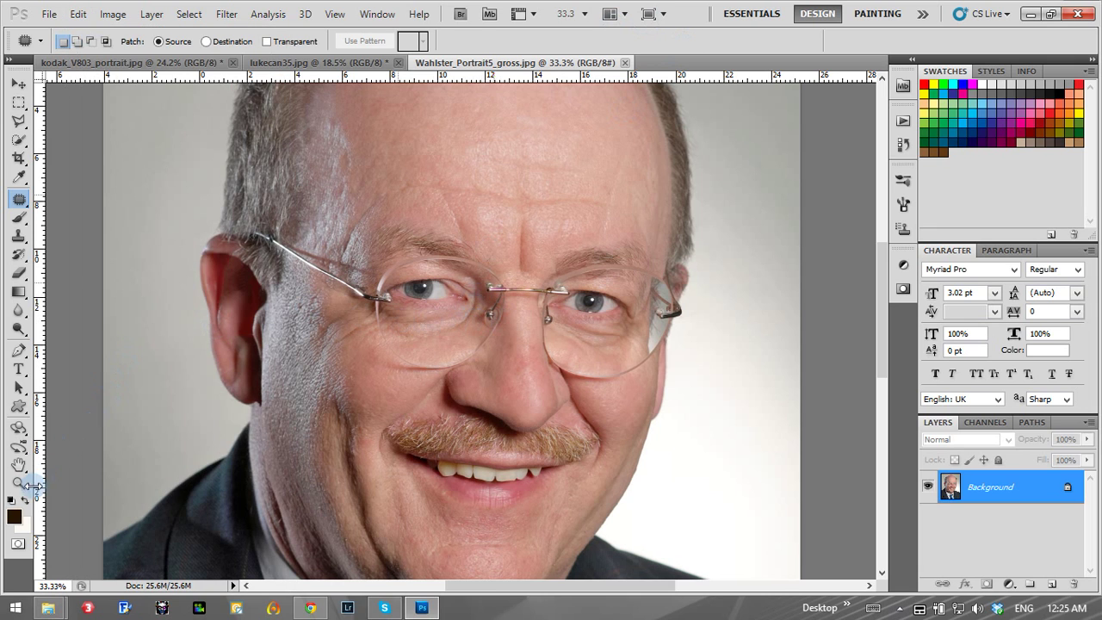
pyautogui.click(19, 482)
pyautogui.click(590, 276)
pyautogui.click(504, 264)
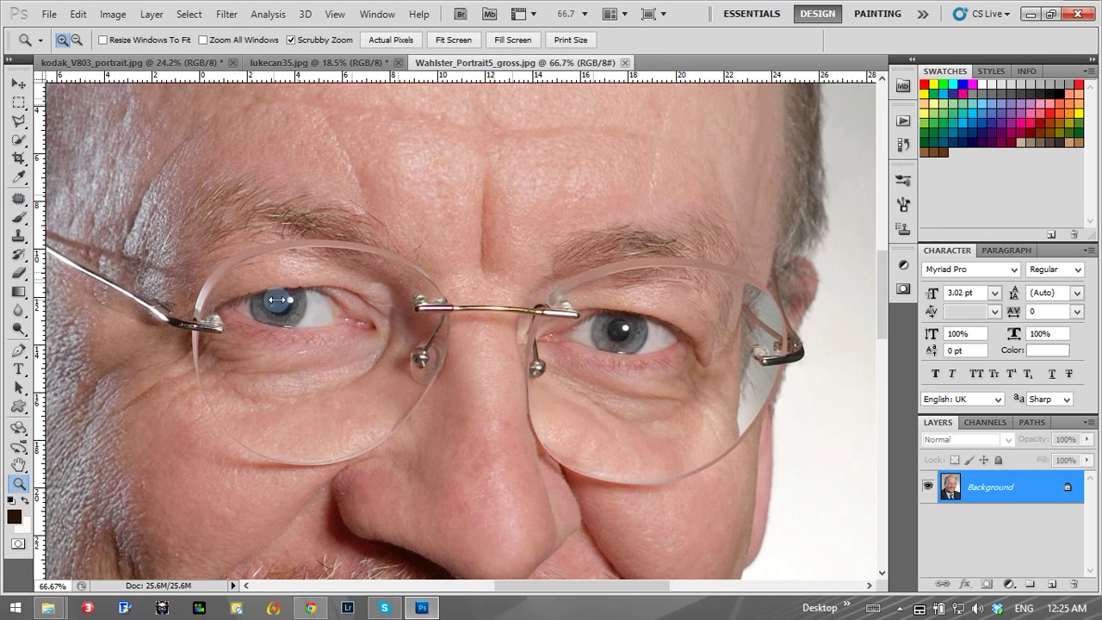
pyautogui.click(19, 198)
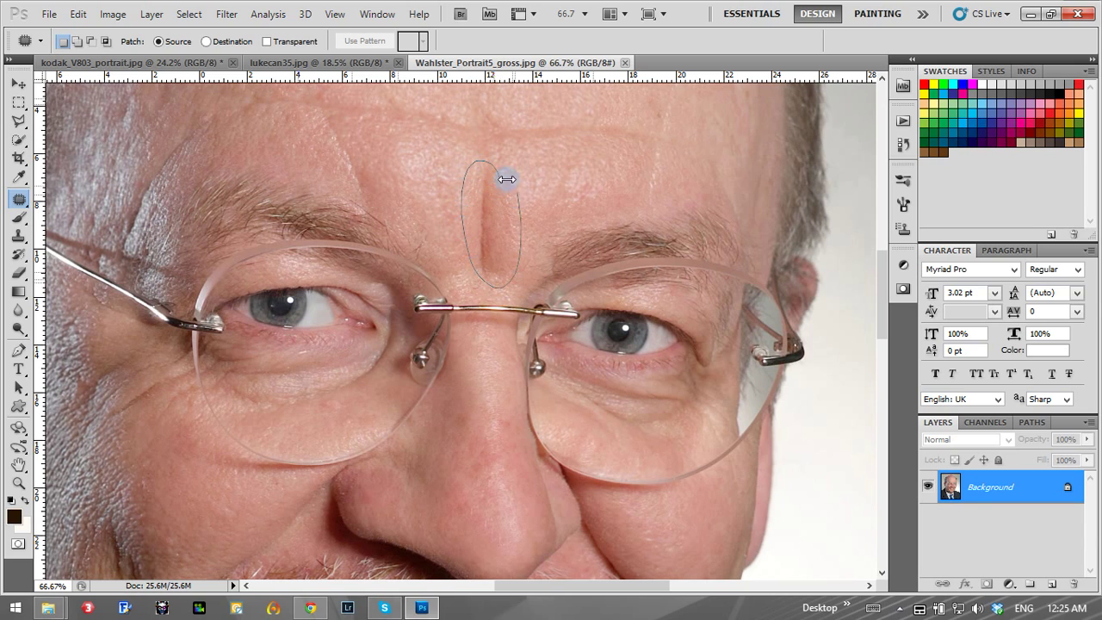
# Step: Patch the vertical frown crease between the brows with smooth forehead skin, then deselect
pyautogui.moveTo(504, 185); pyautogui.dragTo(423, 197)
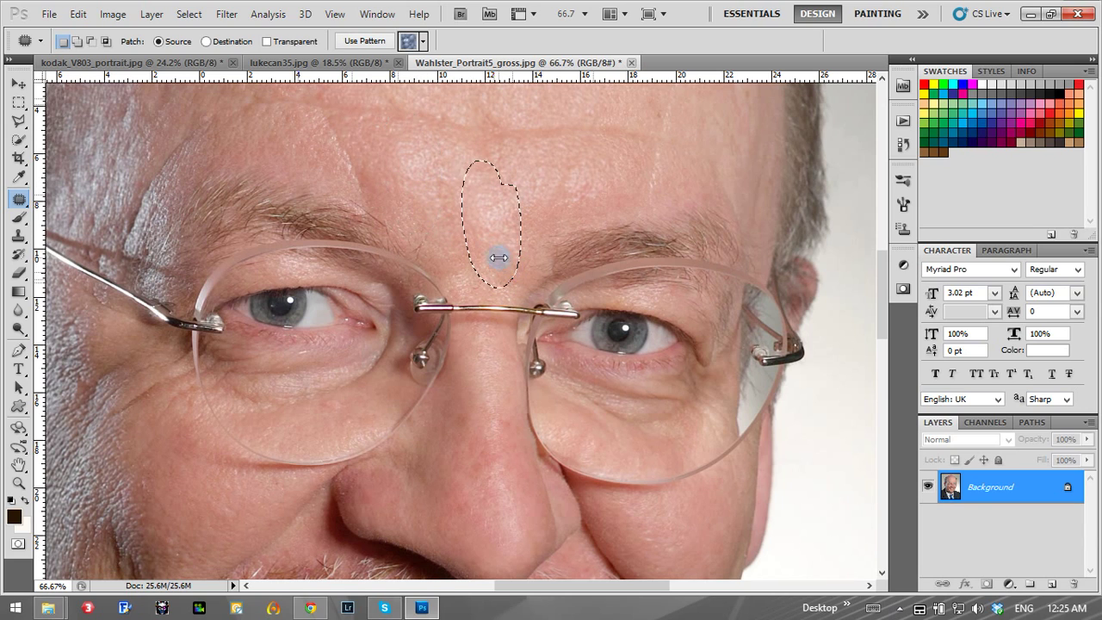
pyautogui.click(412, 164)
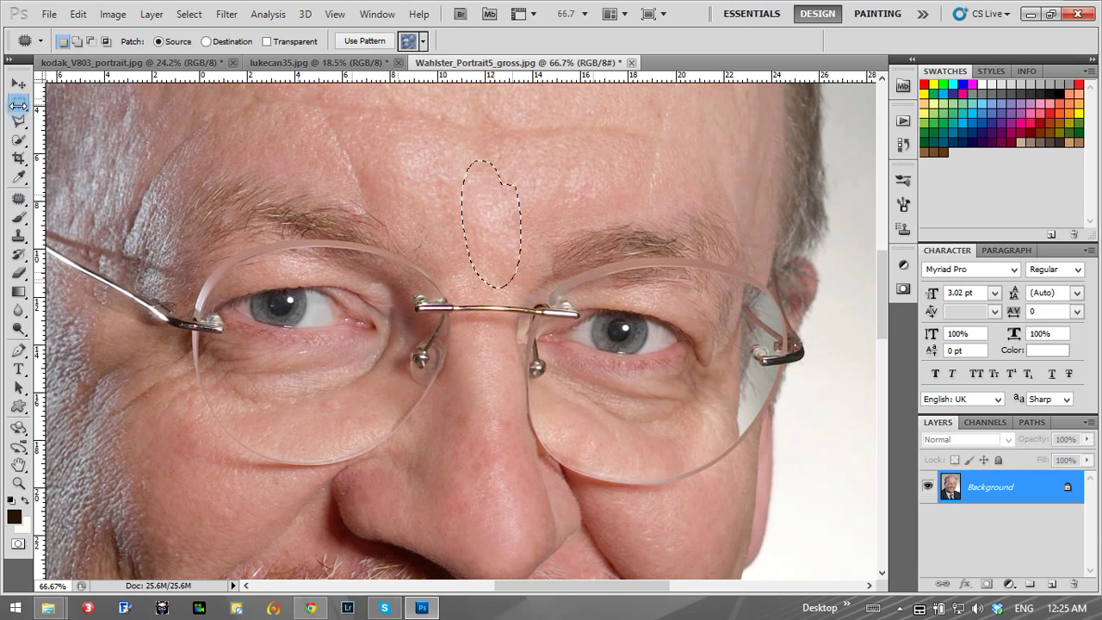
pyautogui.click(19, 102)
pyautogui.click(267, 162)
pyautogui.hotkey('ctrl', 'z')
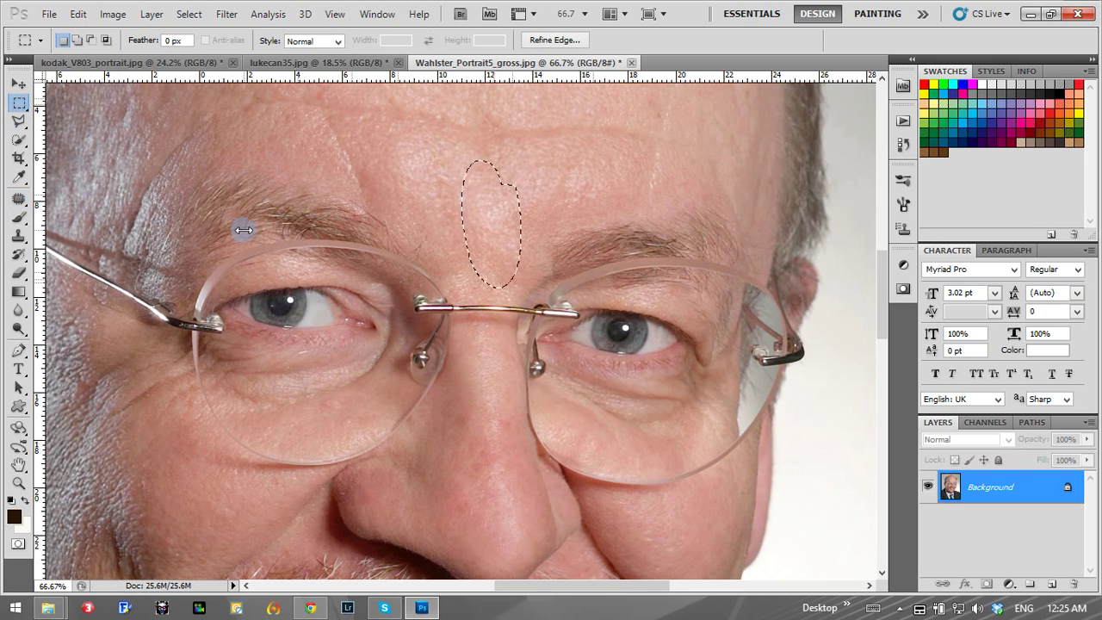
pyautogui.hotkey('ctrl', 'd')
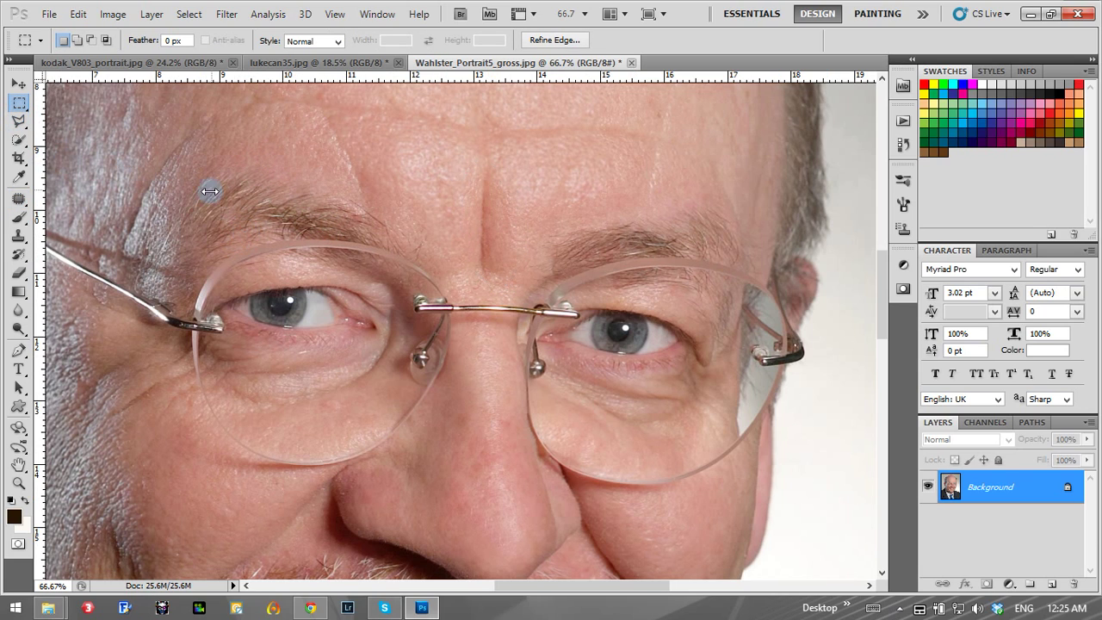
pyautogui.click(19, 483)
# Step: Zoom to 100% on the right-hand eye and choose the Patch tool
pyautogui.rightClick(389, 310)
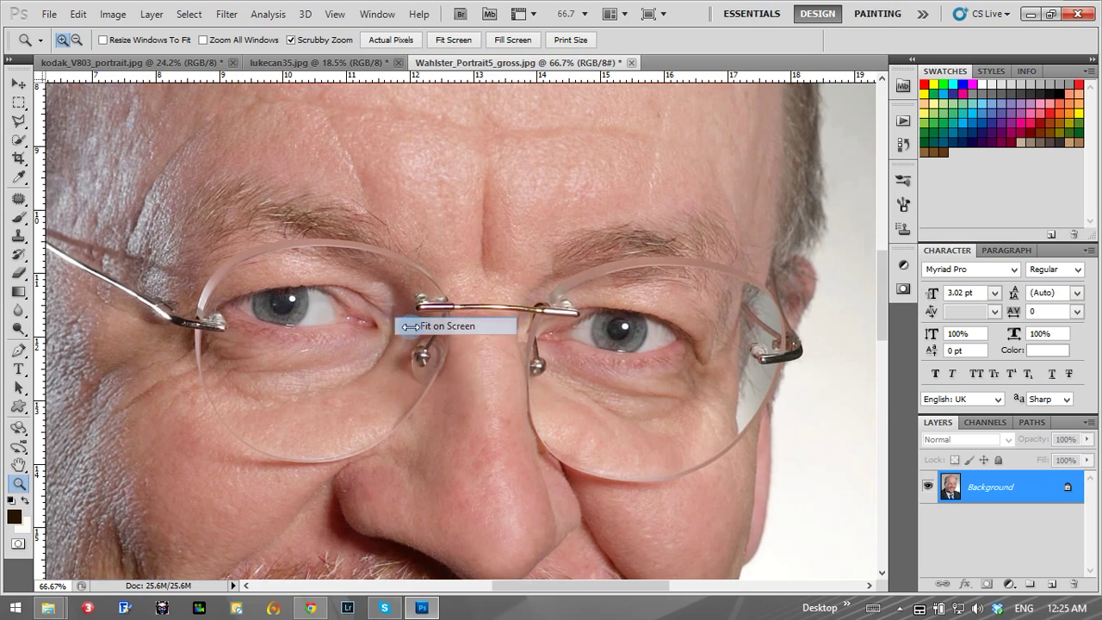
pyautogui.click(431, 320)
pyautogui.click(435, 285)
pyautogui.click(406, 394)
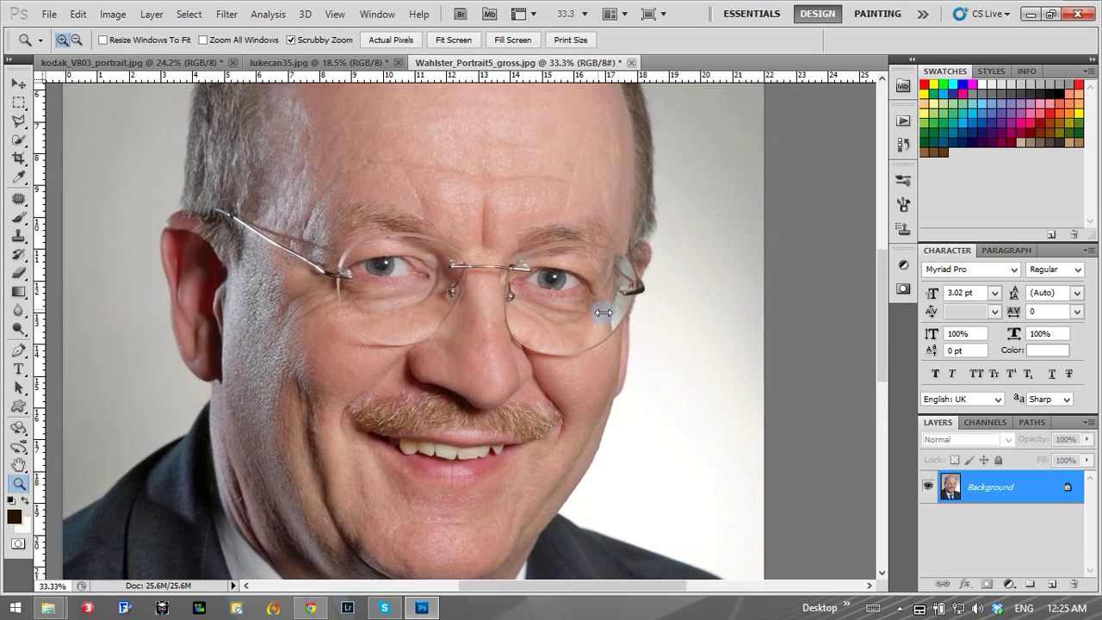
pyautogui.moveTo(599, 317); pyautogui.dragTo(443, 390)
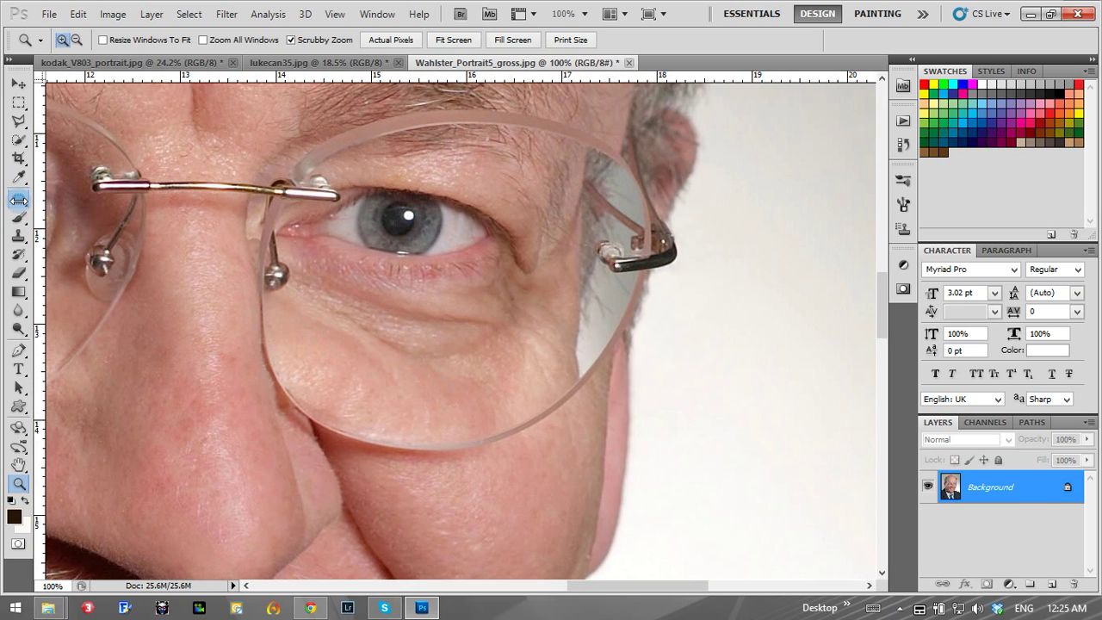
pyautogui.click(19, 198)
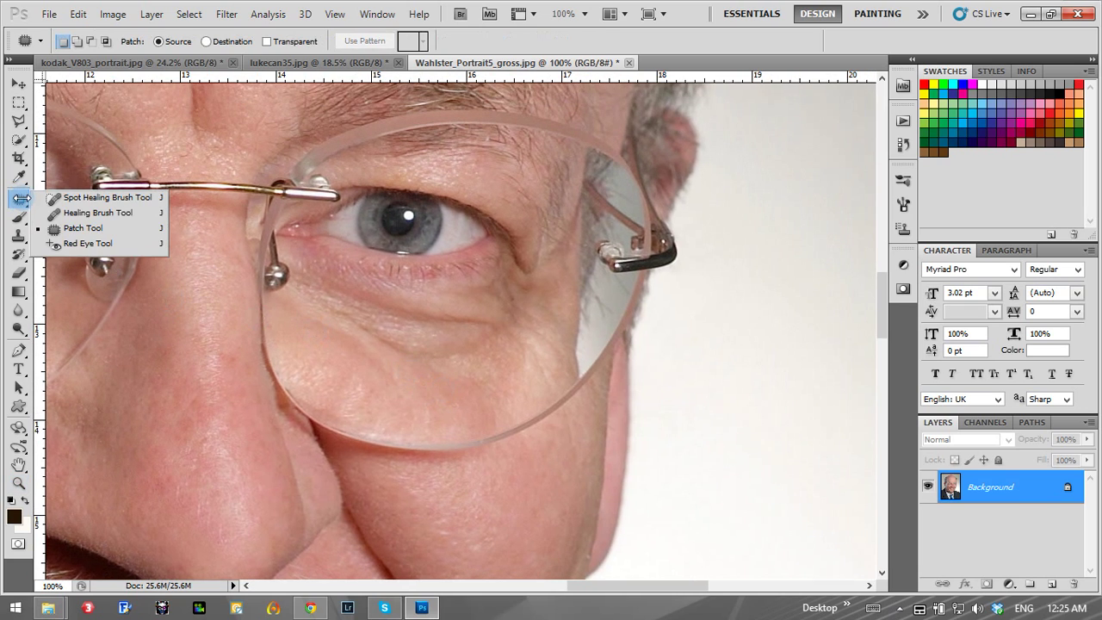
pyautogui.click(56, 229)
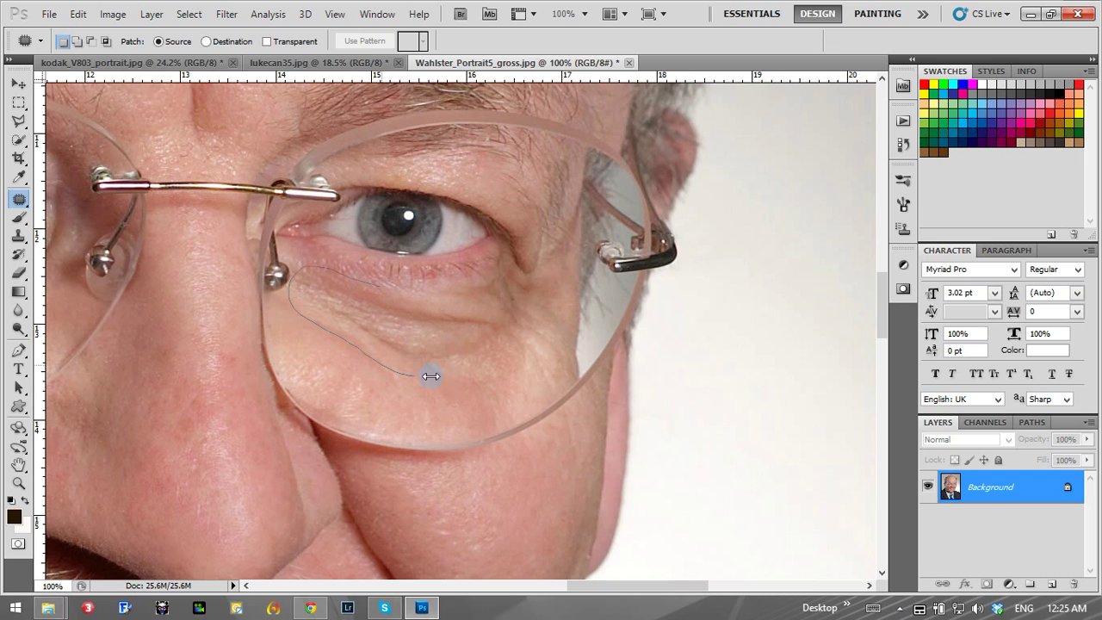
# Step: Outline the wrinkled bag under the right-hand eye and patch it with smooth cheek skin below
pyautogui.moveTo(490, 274); pyautogui.dragTo(487, 274)
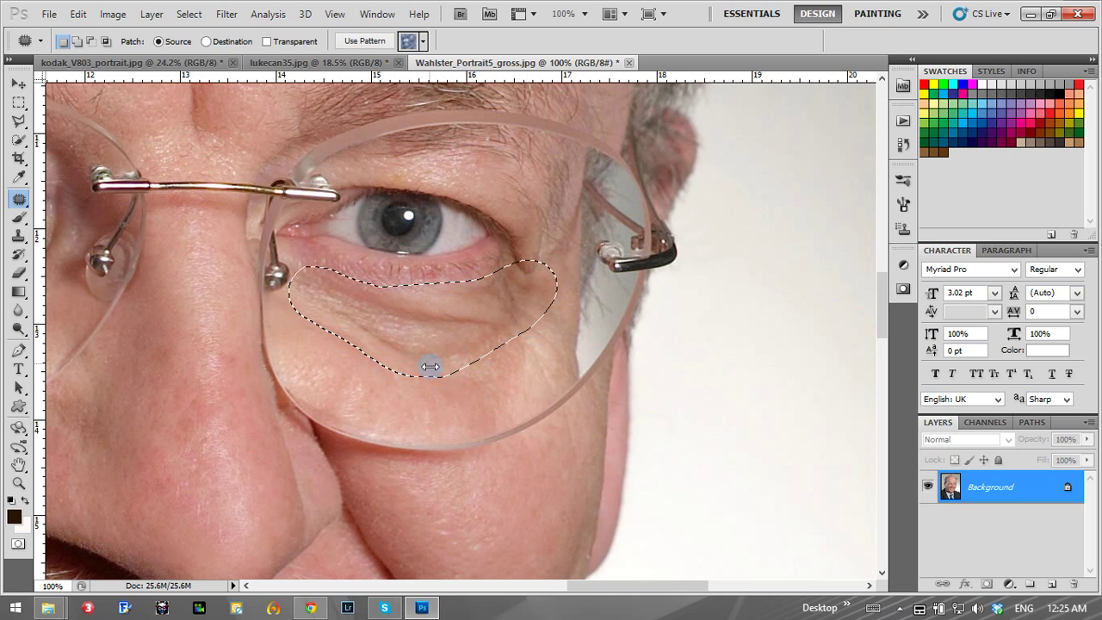
pyautogui.moveTo(404, 332); pyautogui.dragTo(453, 510)
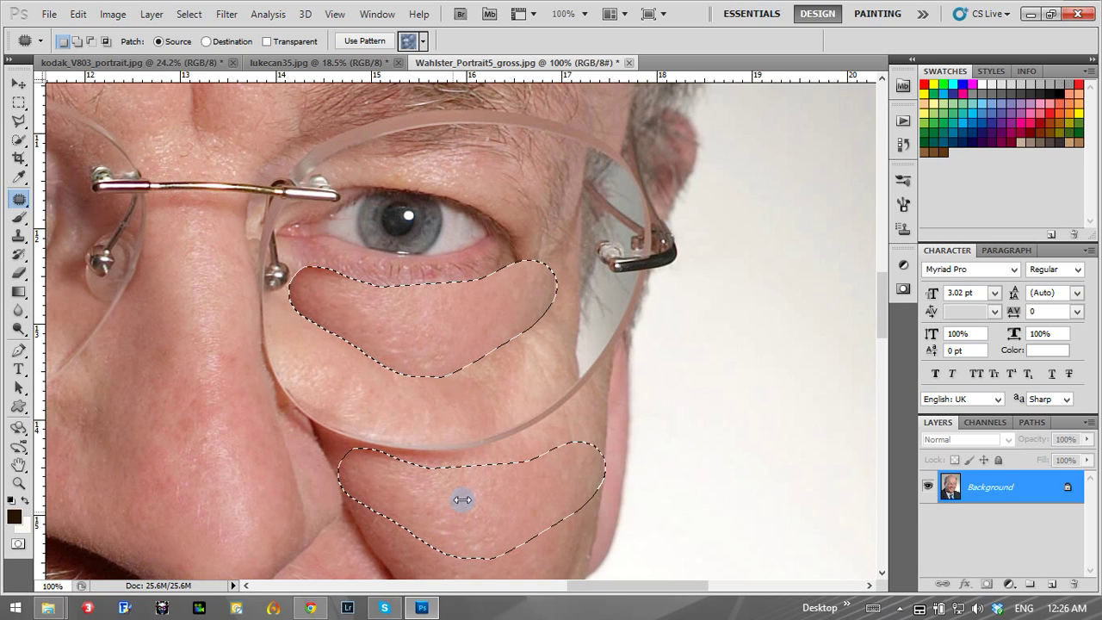
pyautogui.moveTo(463, 499); pyautogui.dragTo(462, 515)
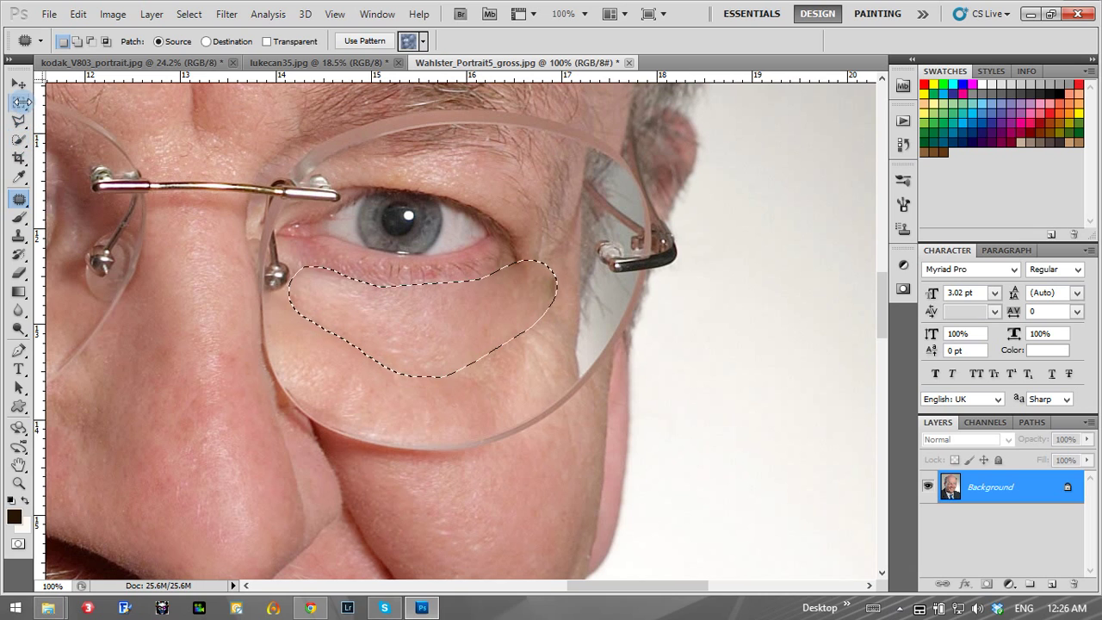
pyautogui.click(18, 101)
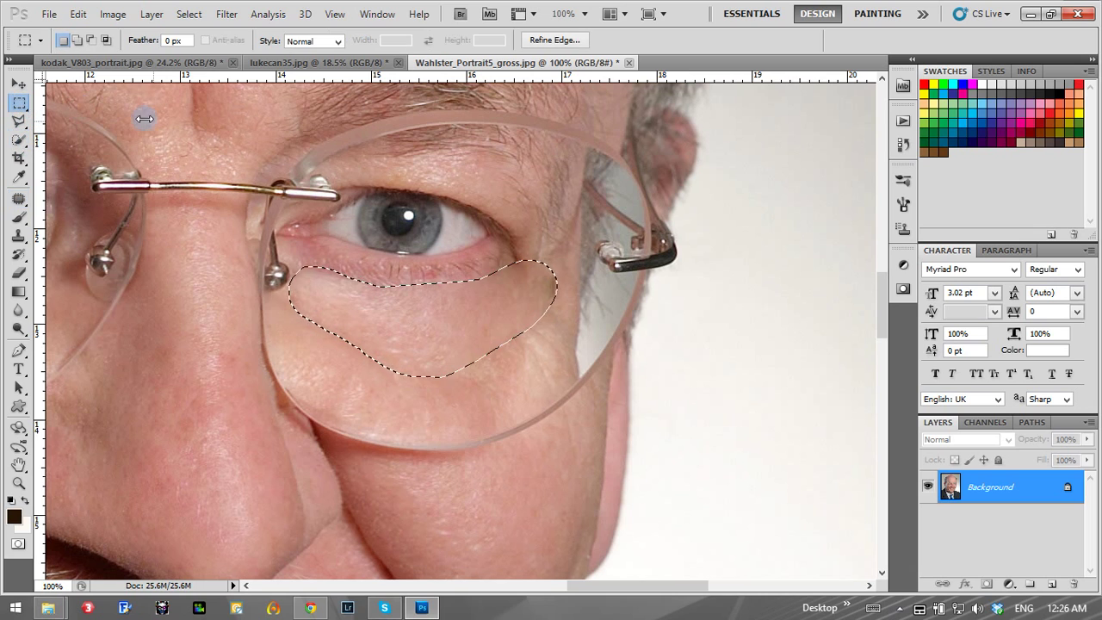
pyautogui.click(18, 198)
pyautogui.click(78, 15)
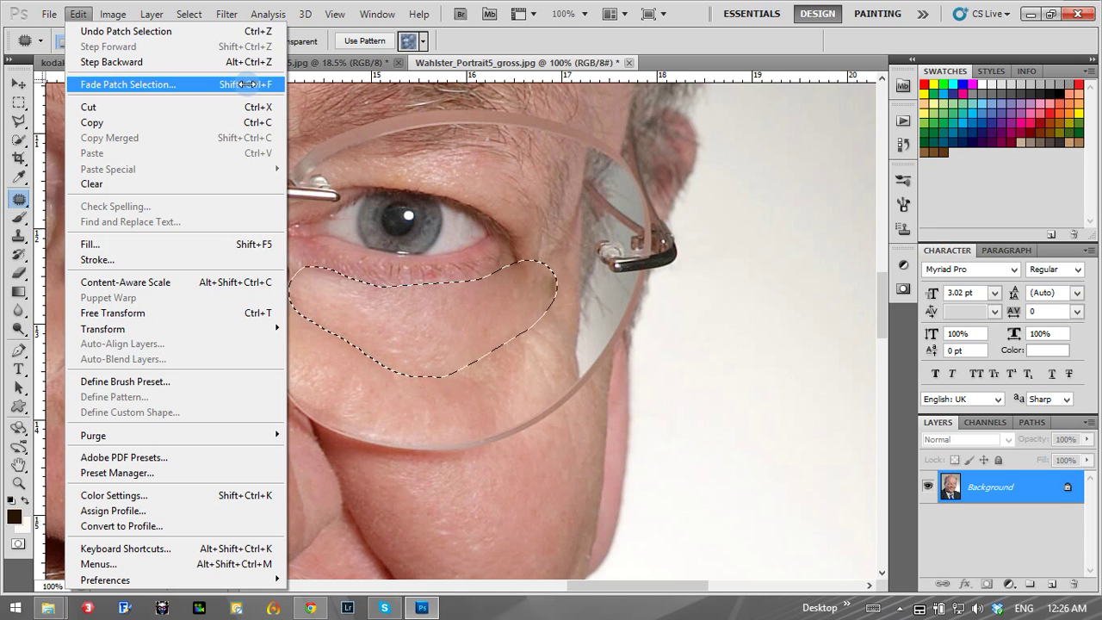
# Step: Fade the under-eye patch to 59% opacity so some natural wrinkle texture returns
pyautogui.click(530, 41)
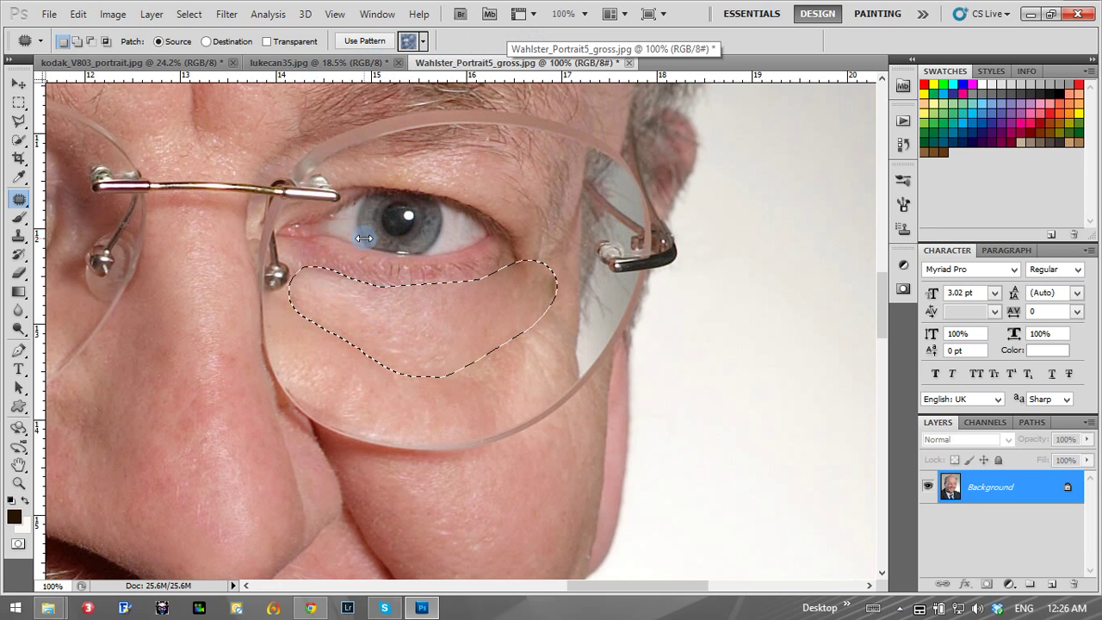
pyautogui.click(78, 13)
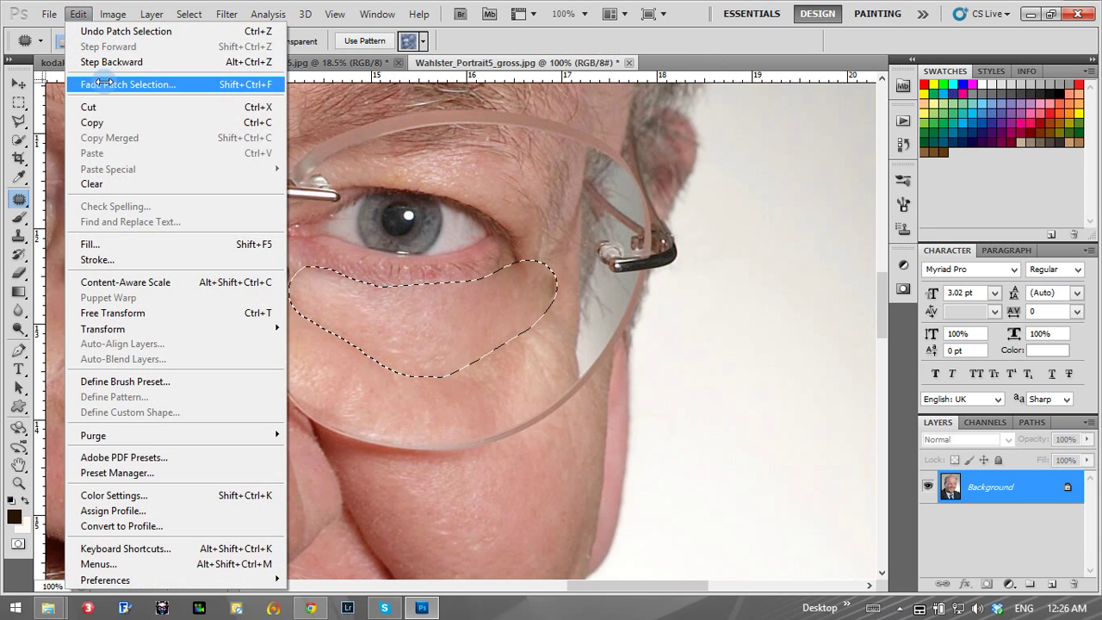
pyautogui.click(121, 84)
pyautogui.moveTo(762, 209); pyautogui.dragTo(719, 208)
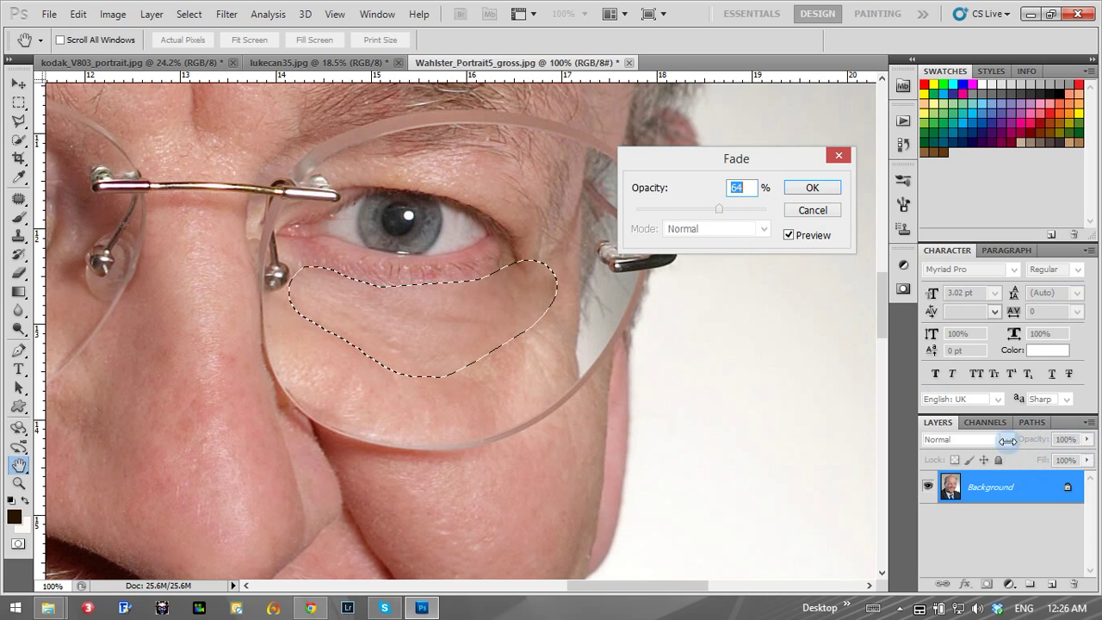
pyautogui.hotkey('ctrl', 'h')
pyautogui.hotkey('ctrl', 'h')
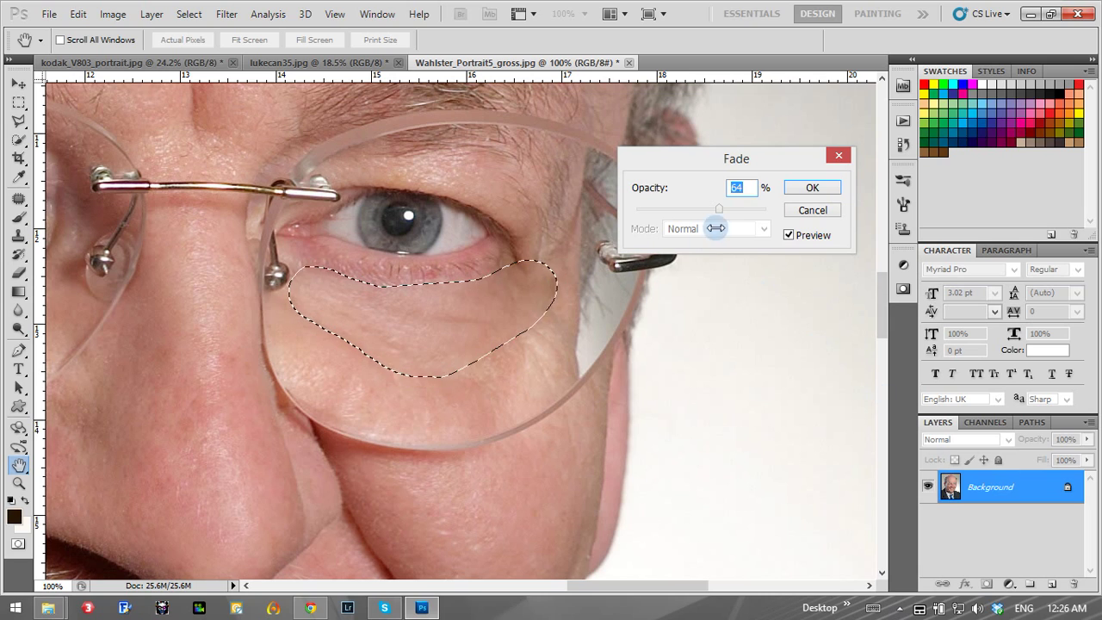
pyautogui.moveTo(719, 209); pyautogui.dragTo(706, 210)
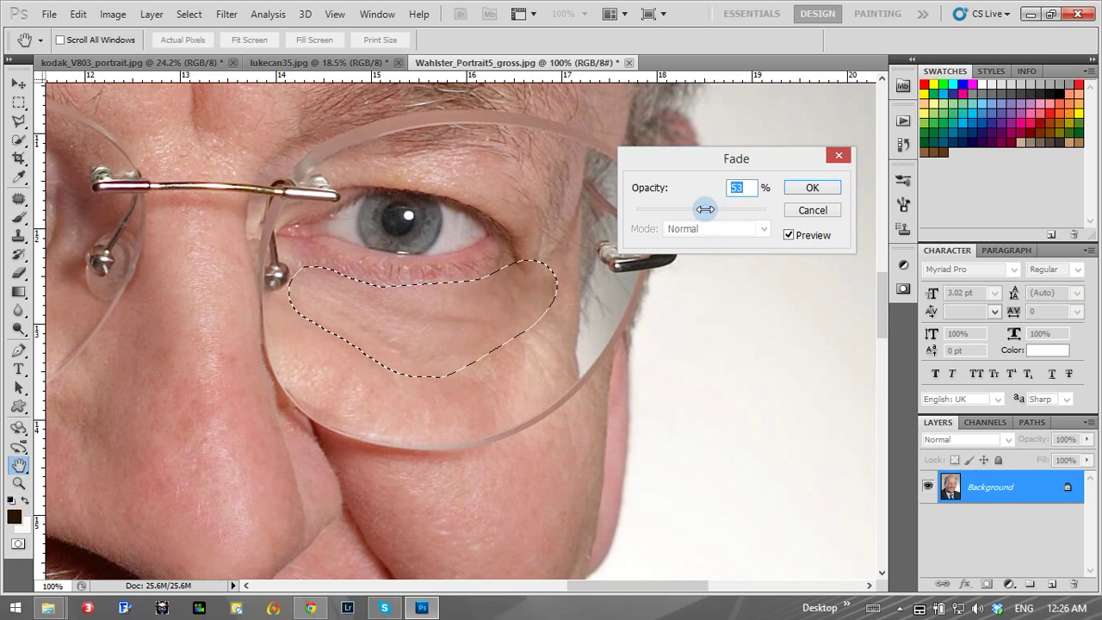
pyautogui.click(805, 188)
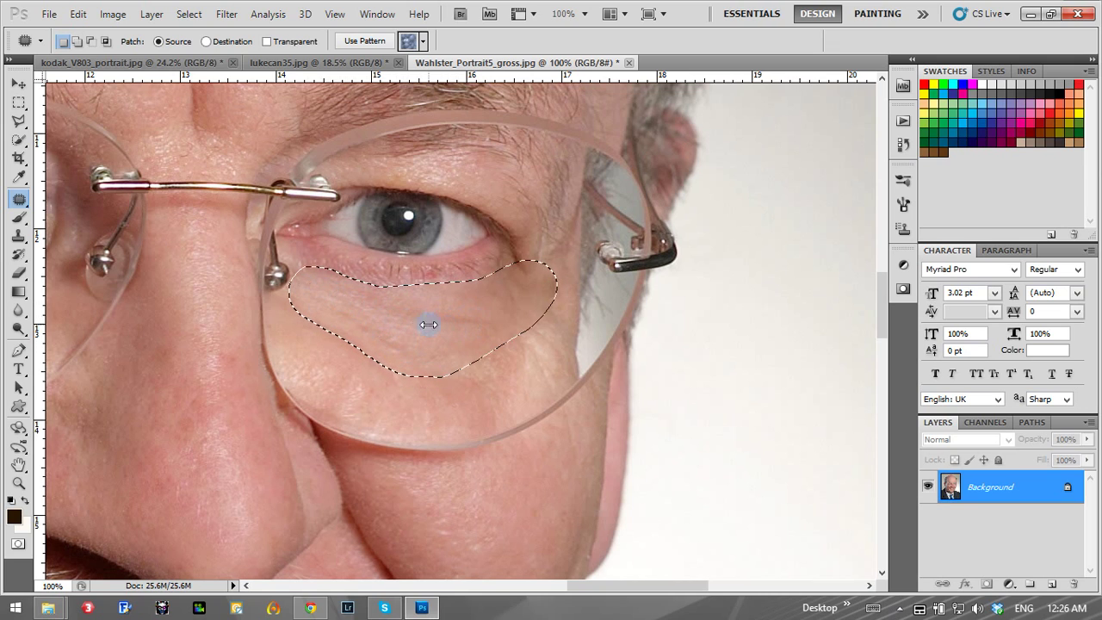
# Step: Deselect the under-eye patch and toggle History between the original and retouched eye, keeping the retouch
pyautogui.click(19, 102)
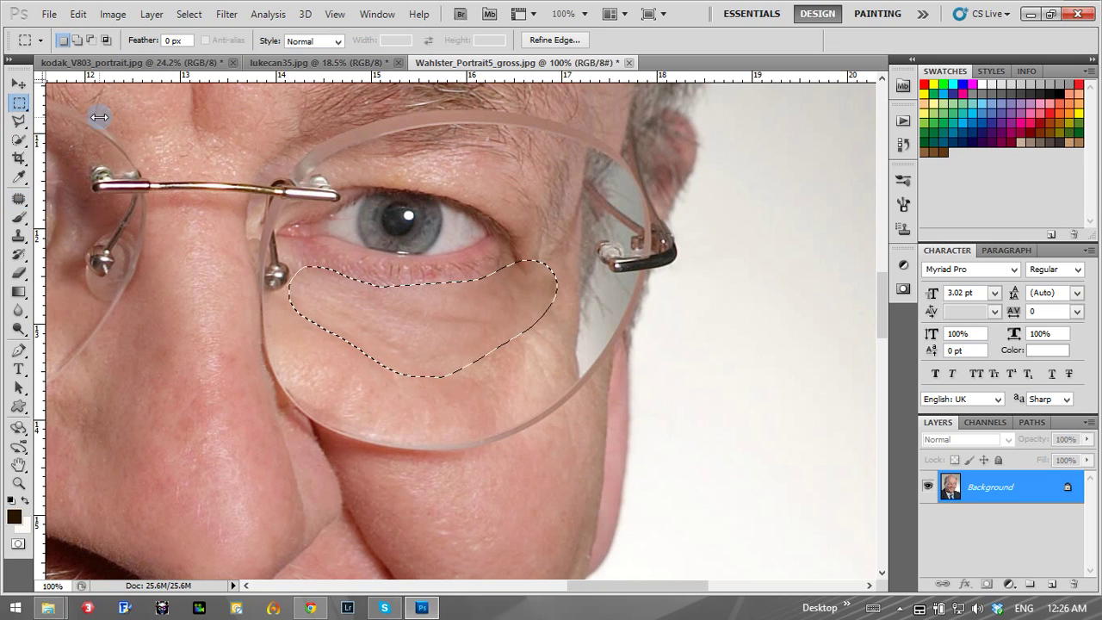
pyautogui.click(507, 245)
pyautogui.click(904, 145)
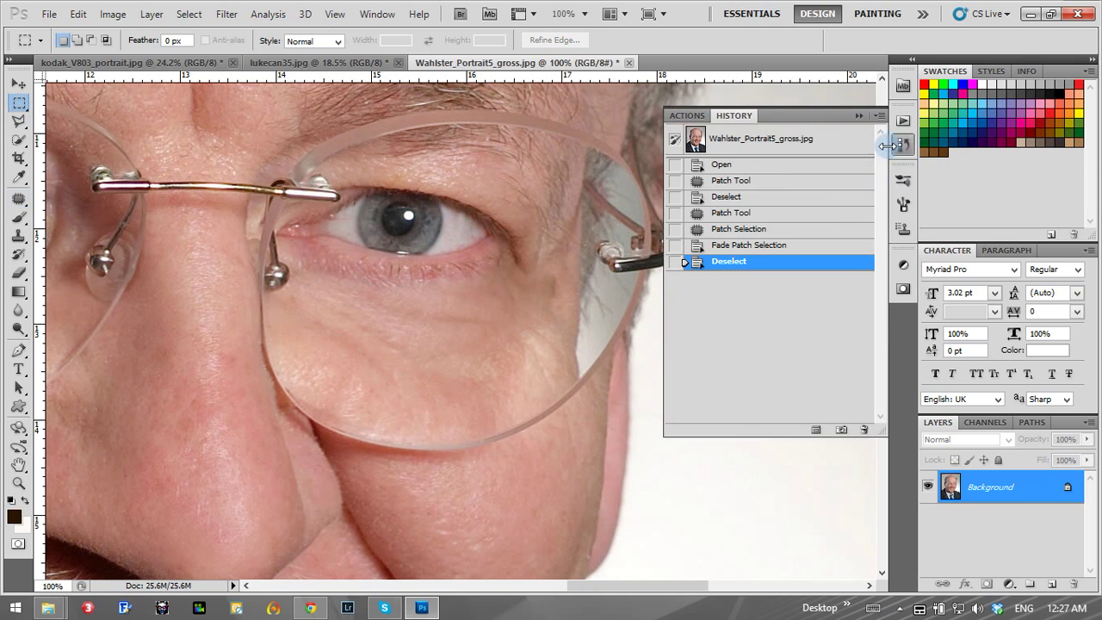
pyautogui.click(778, 142)
pyautogui.click(753, 264)
pyautogui.click(763, 140)
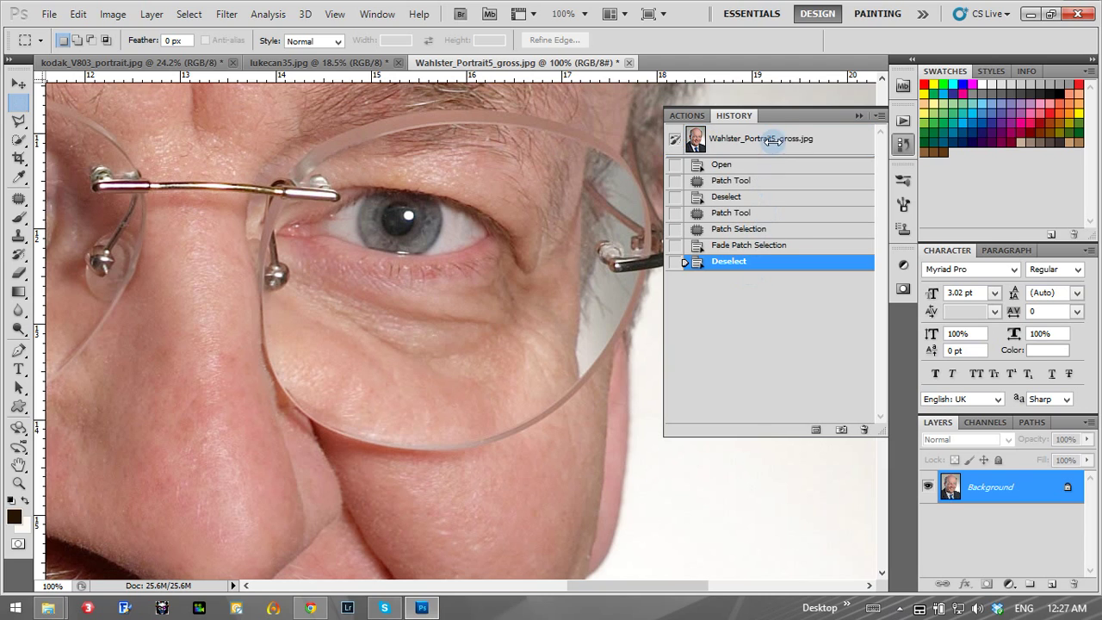
pyautogui.click(750, 264)
pyautogui.click(859, 116)
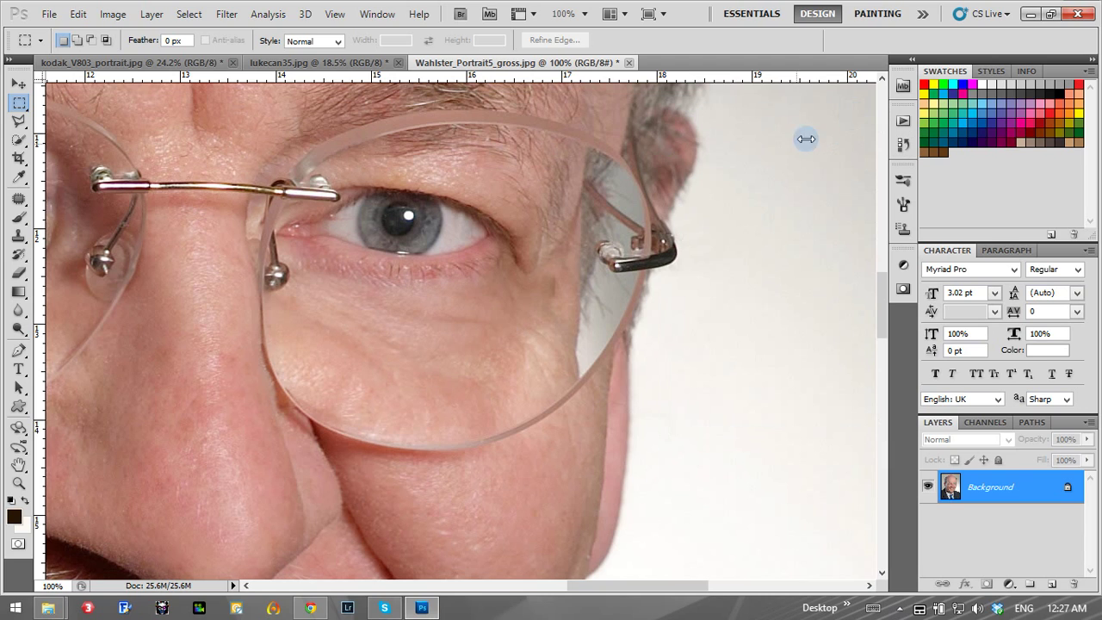
# Step: Lasso the wrinkled bag under the left-of-picture eye and patch it with smooth skin
pyautogui.moveTo(246, 301)
pyautogui.mouseDown()
pyautogui.moveTo(652, 296)
pyautogui.moveTo(741, 314)
pyautogui.mouseUp()
pyautogui.moveTo(18, 198); pyautogui.dragTo(60, 225)
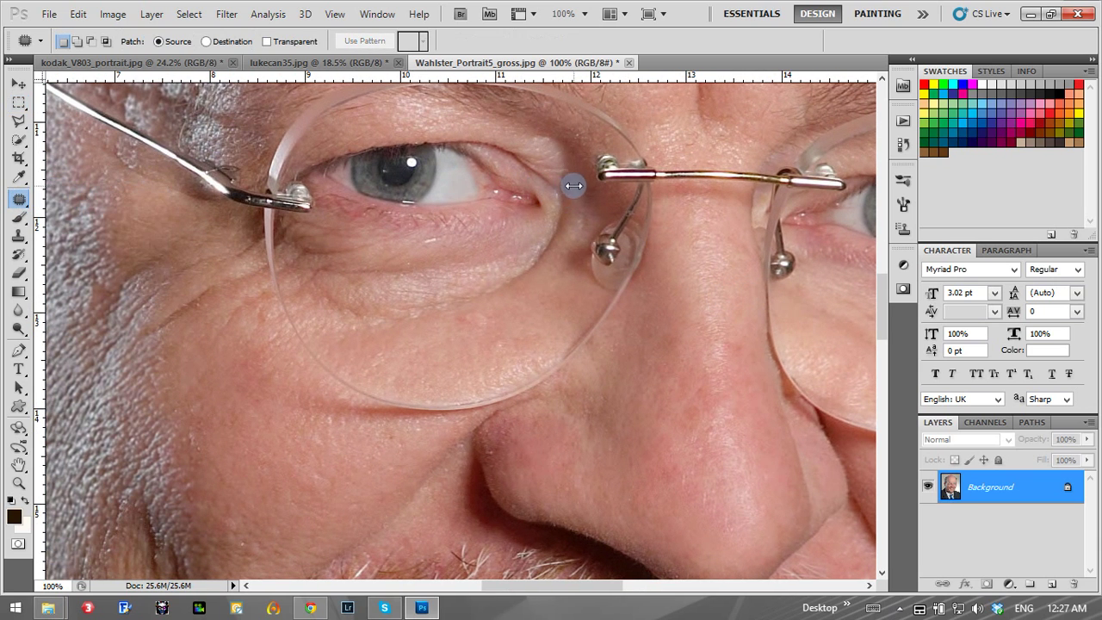
pyautogui.moveTo(572, 199); pyautogui.dragTo(550, 206)
pyautogui.moveTo(397, 250)
pyautogui.mouseDown()
pyautogui.moveTo(297, 232)
pyautogui.moveTo(319, 316)
pyautogui.mouseUp()
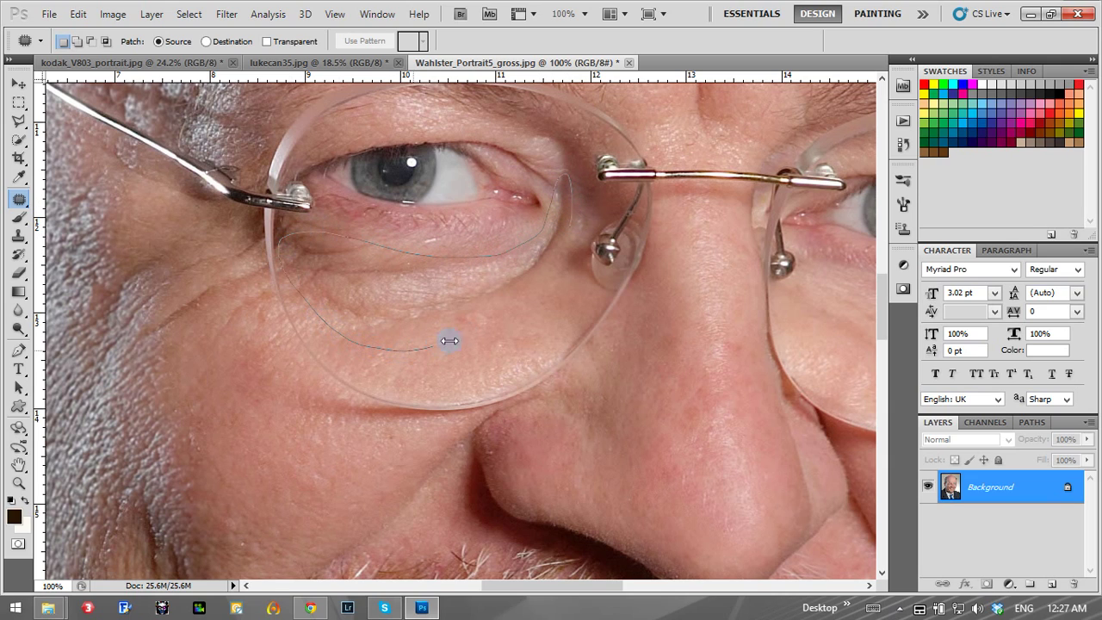
pyautogui.moveTo(526, 291); pyautogui.dragTo(567, 185)
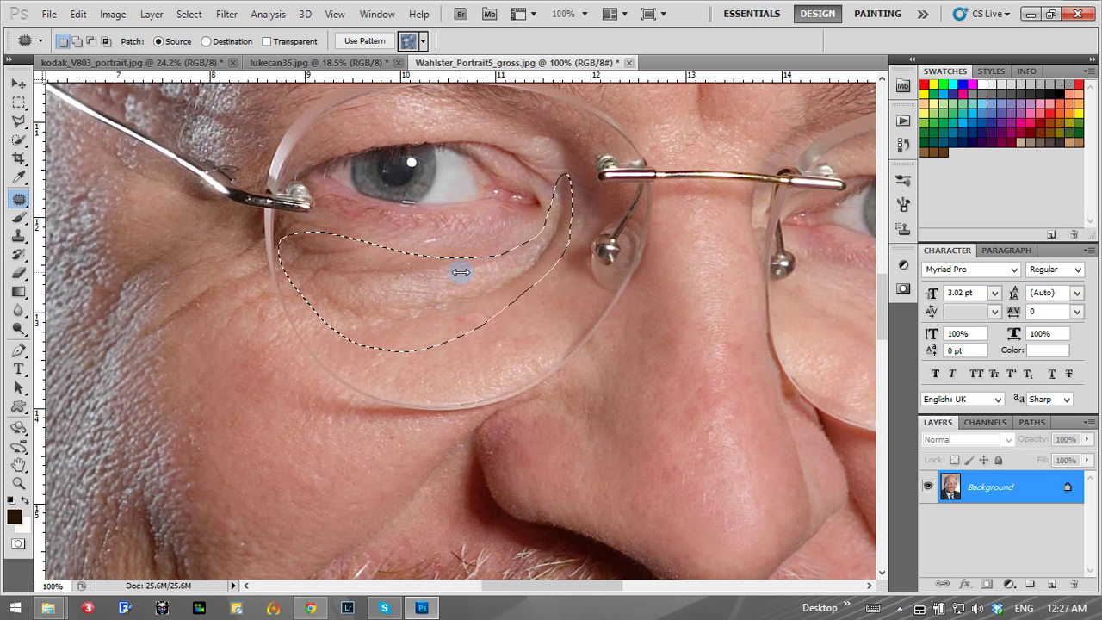
pyautogui.moveTo(571, 177); pyautogui.dragTo(483, 352)
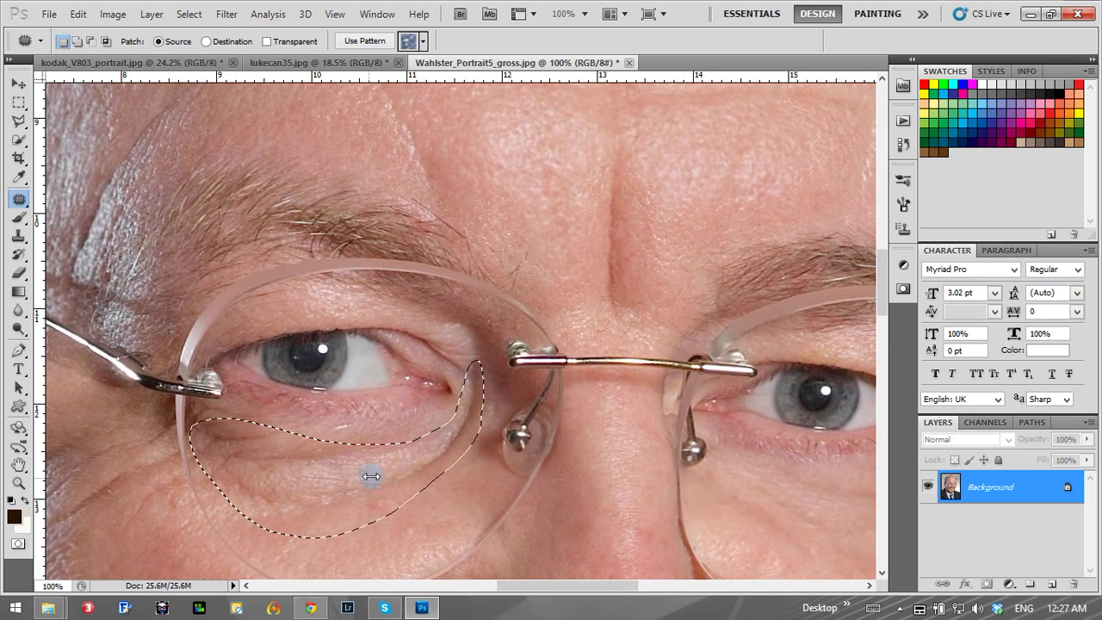
pyautogui.moveTo(347, 475)
pyautogui.mouseDown()
pyautogui.moveTo(424, 161)
pyautogui.moveTo(541, 149)
pyautogui.moveTo(291, 580)
pyautogui.moveTo(182, 545)
pyautogui.moveTo(214, 537)
pyautogui.mouseUp()
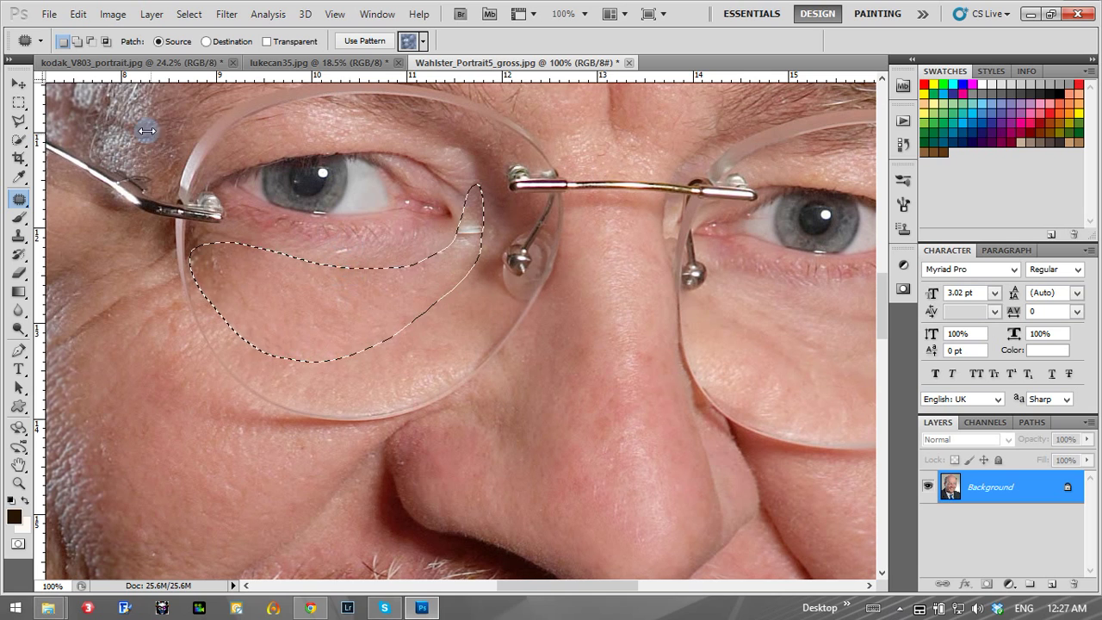
# Step: Fade the left-eye under-eye patch partway back toward the original skin, then deselect
pyautogui.click(78, 15)
pyautogui.click(113, 82)
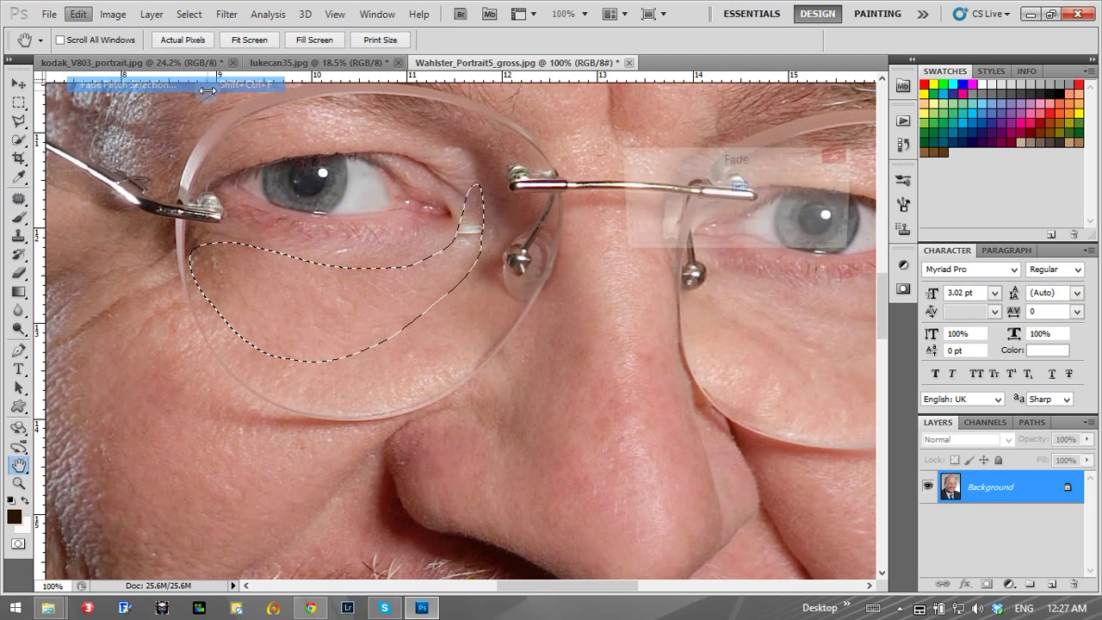
pyautogui.moveTo(764, 209); pyautogui.dragTo(710, 209)
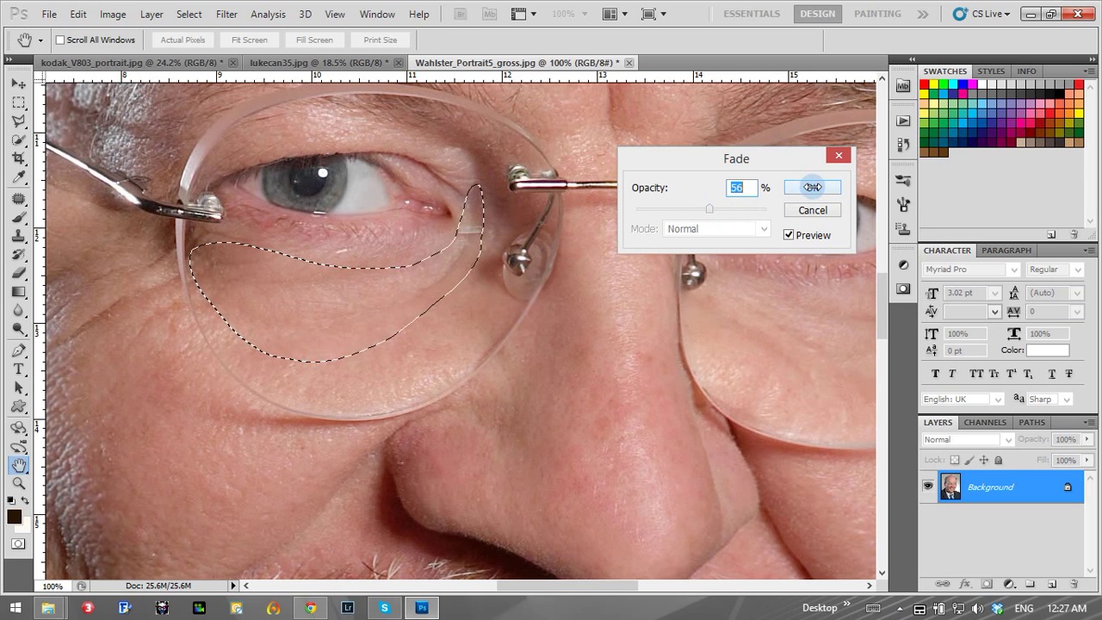
pyautogui.click(812, 187)
pyautogui.hotkey('ctrl', 'd')
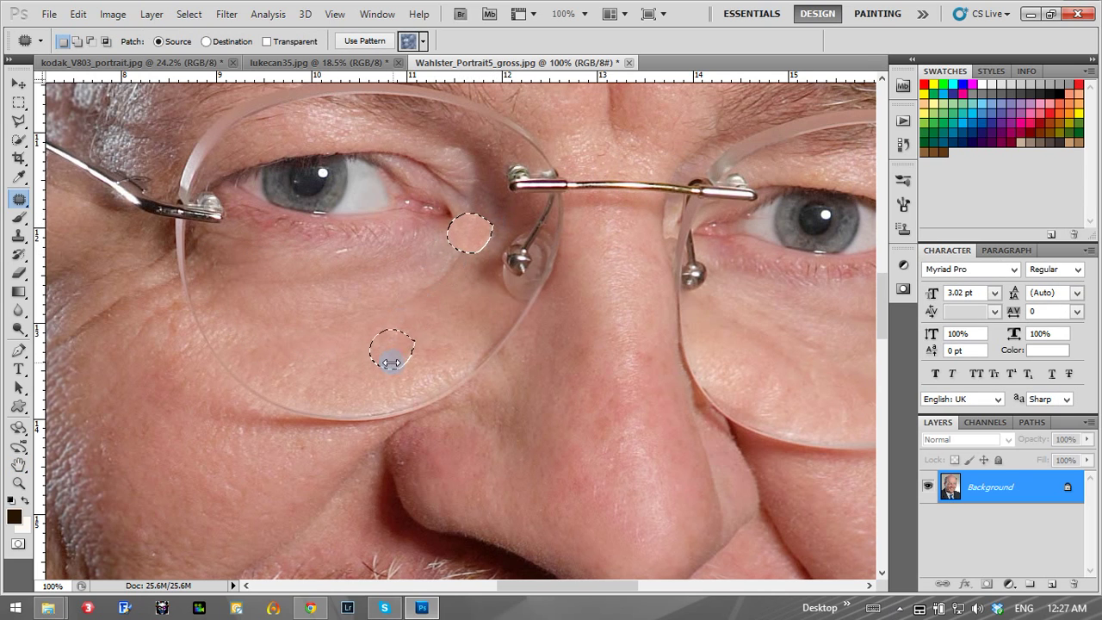
# Step: Patch the inner eye corner with smoother skin from below and fade it to 78%
pyautogui.moveTo(391, 364); pyautogui.dragTo(393, 360)
pyautogui.click(78, 14)
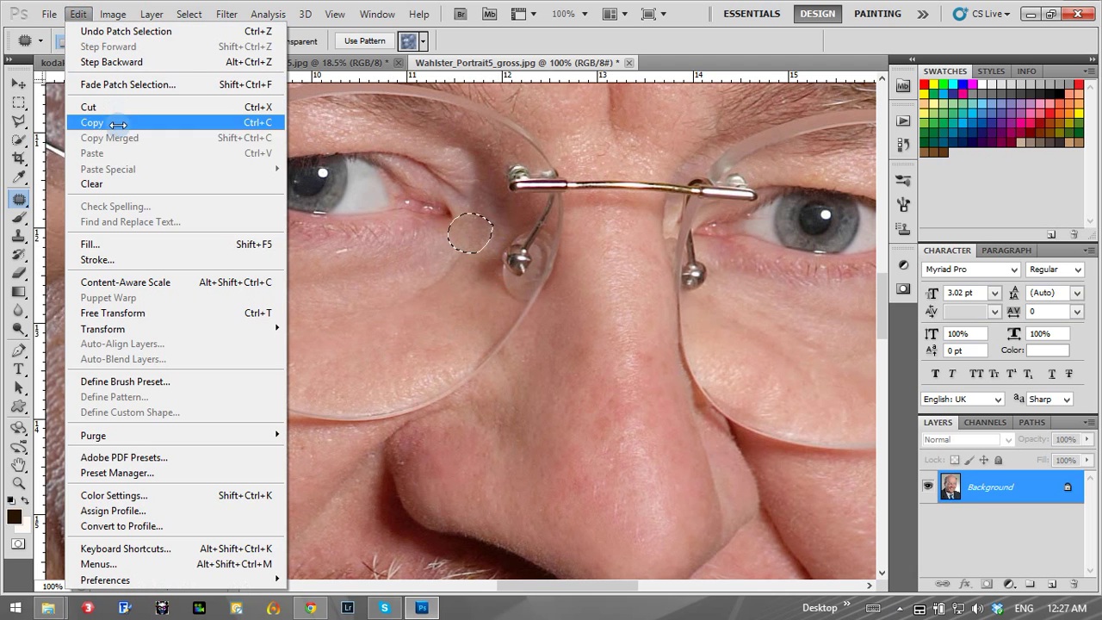
pyautogui.click(130, 81)
pyautogui.moveTo(766, 209); pyautogui.dragTo(737, 209)
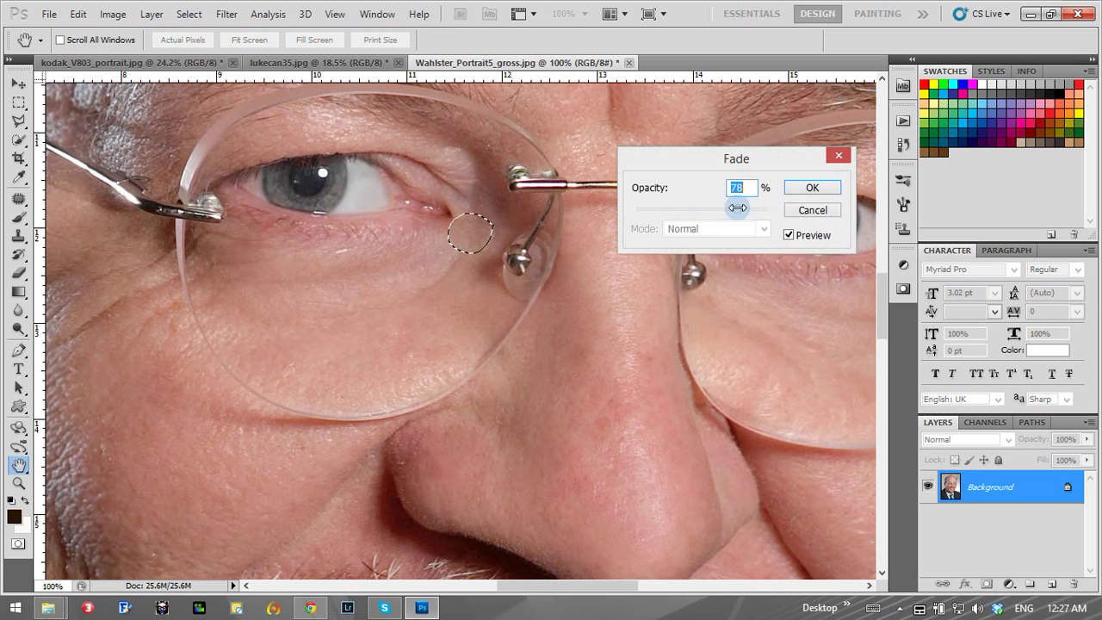
pyautogui.click(794, 190)
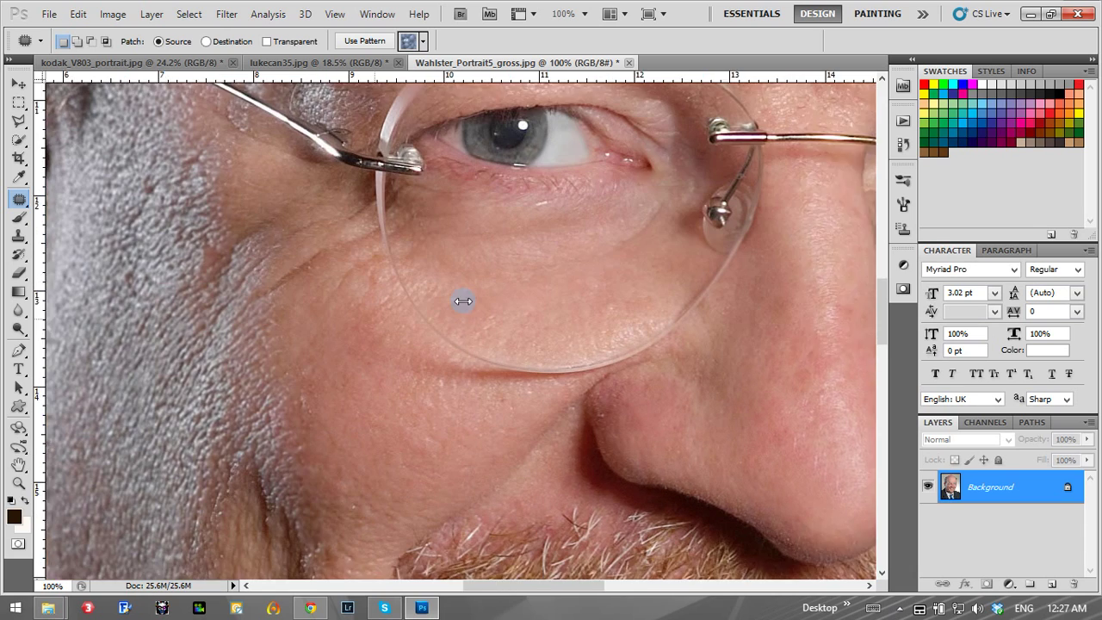
# Step: Patch the crow's-feet beside the eye with cheek skin and fade it to about 66%
pyautogui.hscroll(-5, 463, 301)
pyautogui.moveTo(403, 191); pyautogui.dragTo(408, 302)
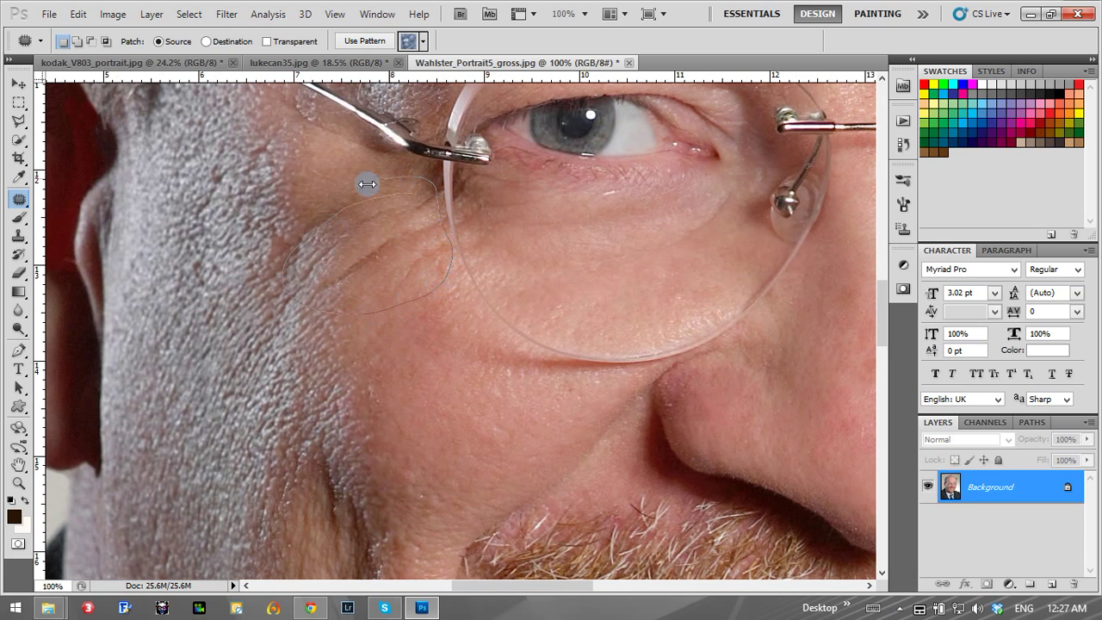
pyautogui.moveTo(444, 230); pyautogui.dragTo(440, 314)
pyautogui.moveTo(373, 298); pyautogui.dragTo(384, 364)
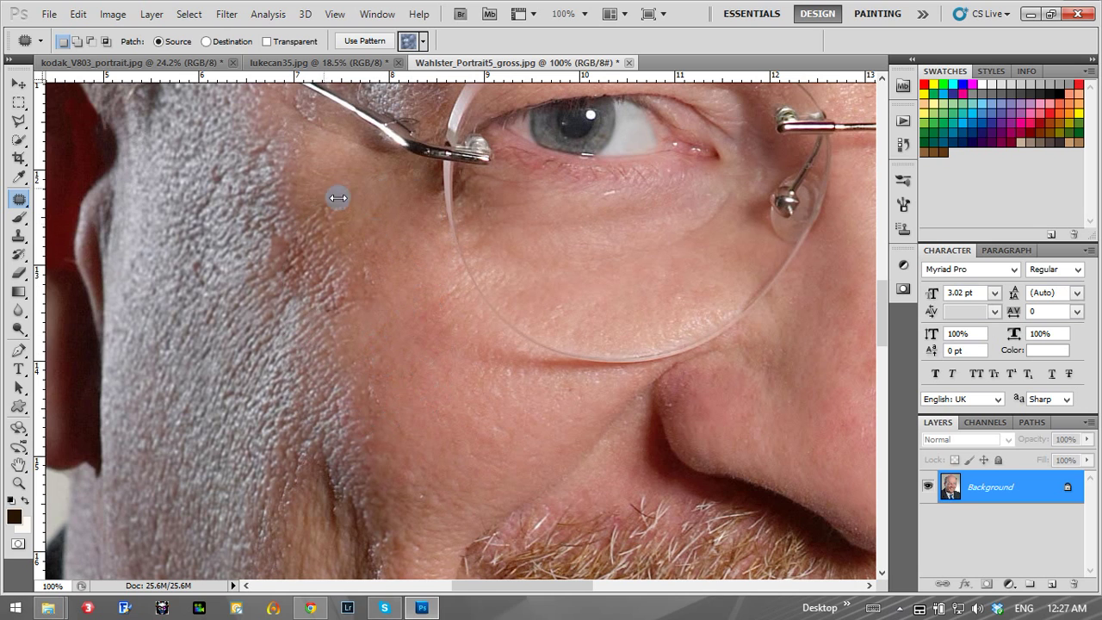
pyautogui.click(113, 14)
pyautogui.click(78, 14)
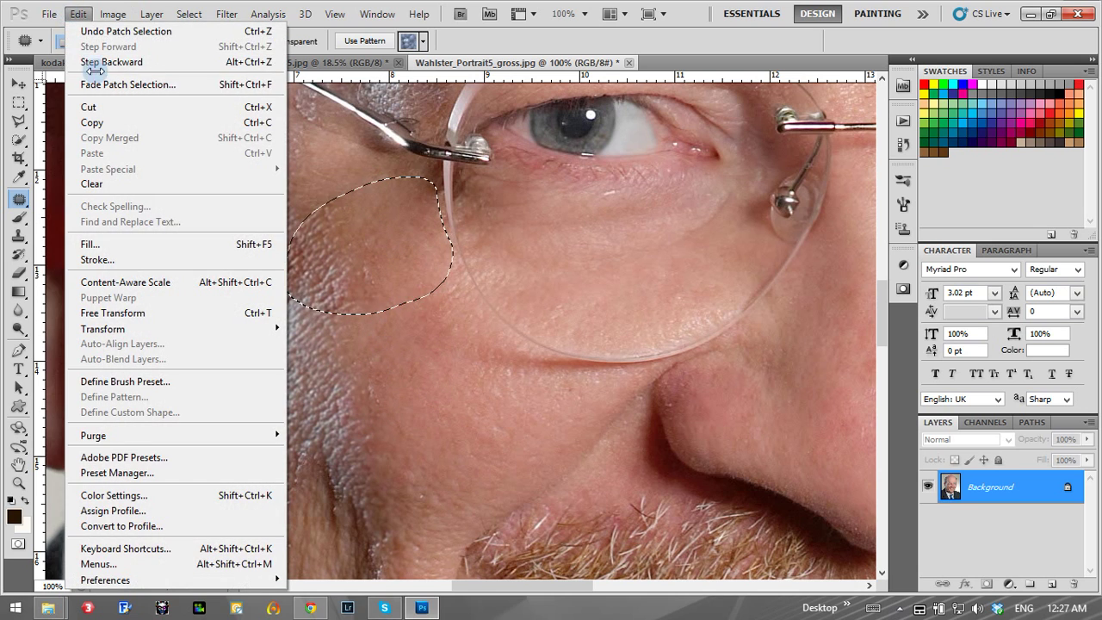
pyautogui.click(104, 84)
pyautogui.moveTo(729, 207); pyautogui.dragTo(720, 209)
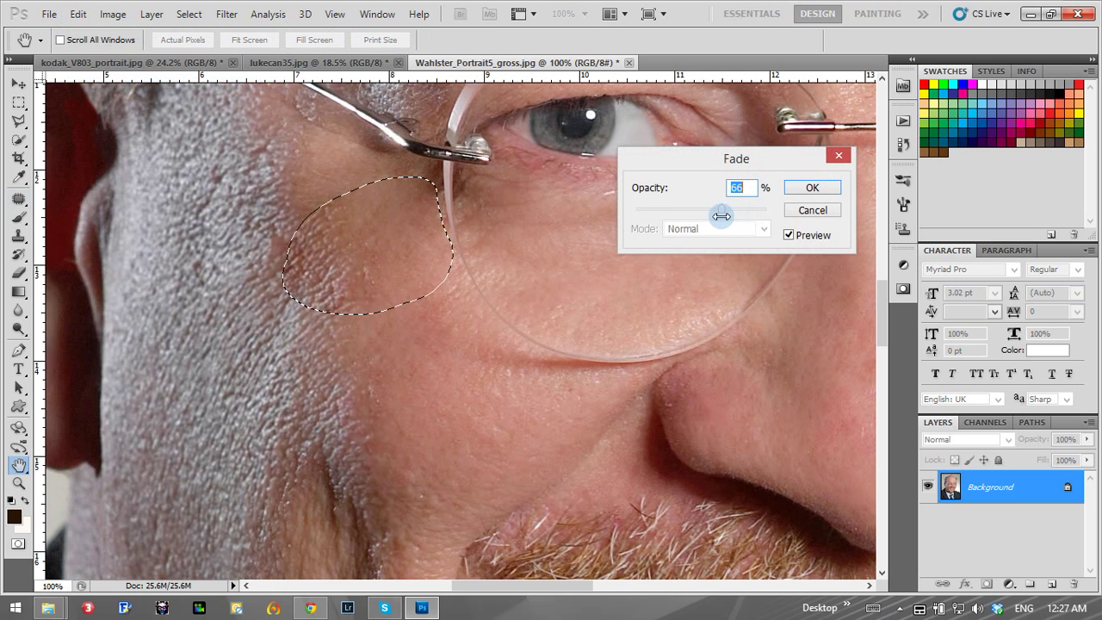
pyautogui.click(808, 187)
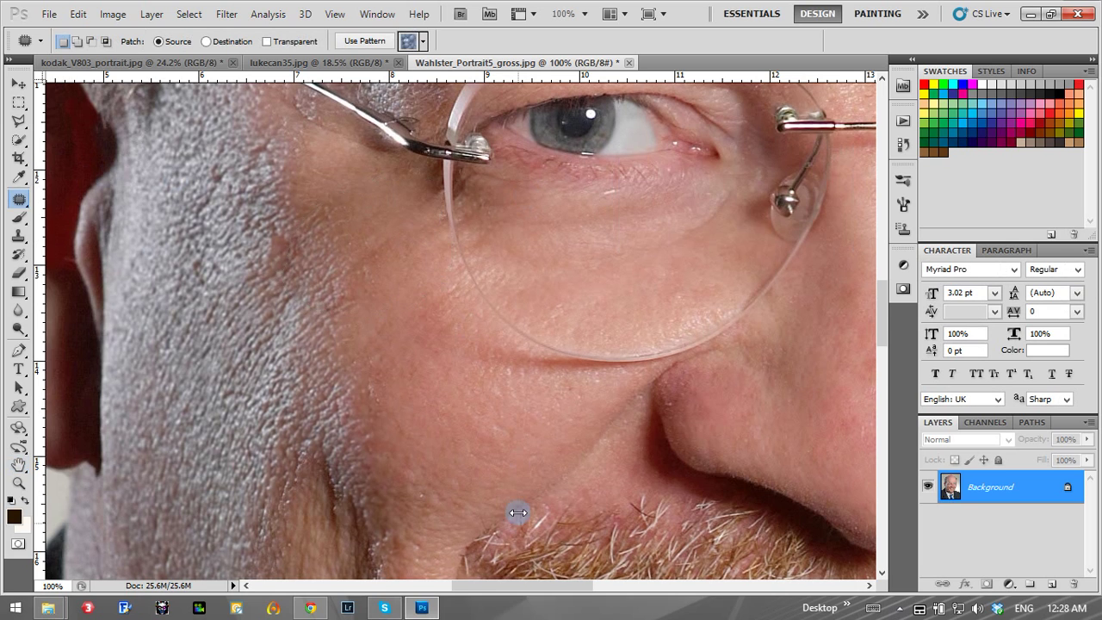
pyautogui.moveTo(517, 512); pyautogui.dragTo(560, 222)
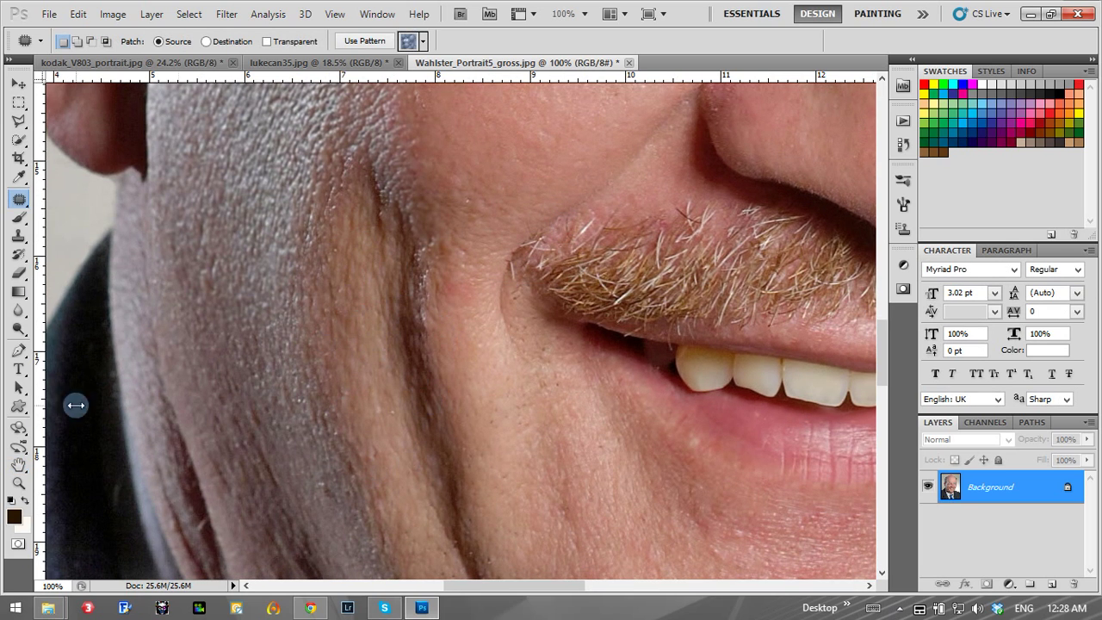
# Step: Zoom out to the mouth and patch the smile line with cheek skin from the left
pyautogui.click(19, 483)
pyautogui.moveTo(334, 373); pyautogui.dragTo(63, 281)
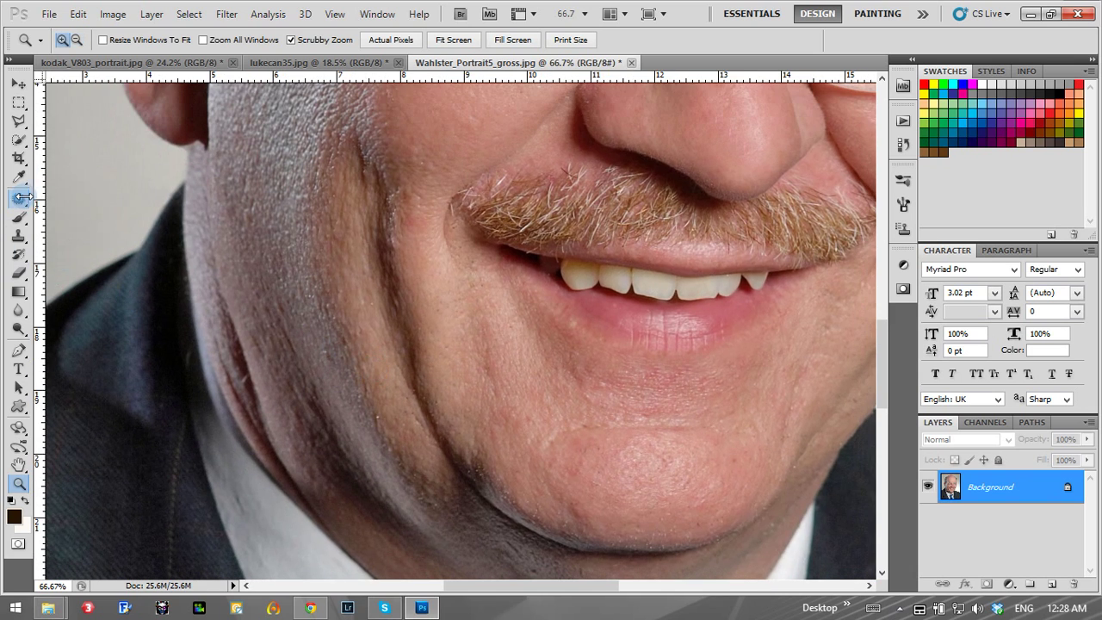
pyautogui.click(19, 199)
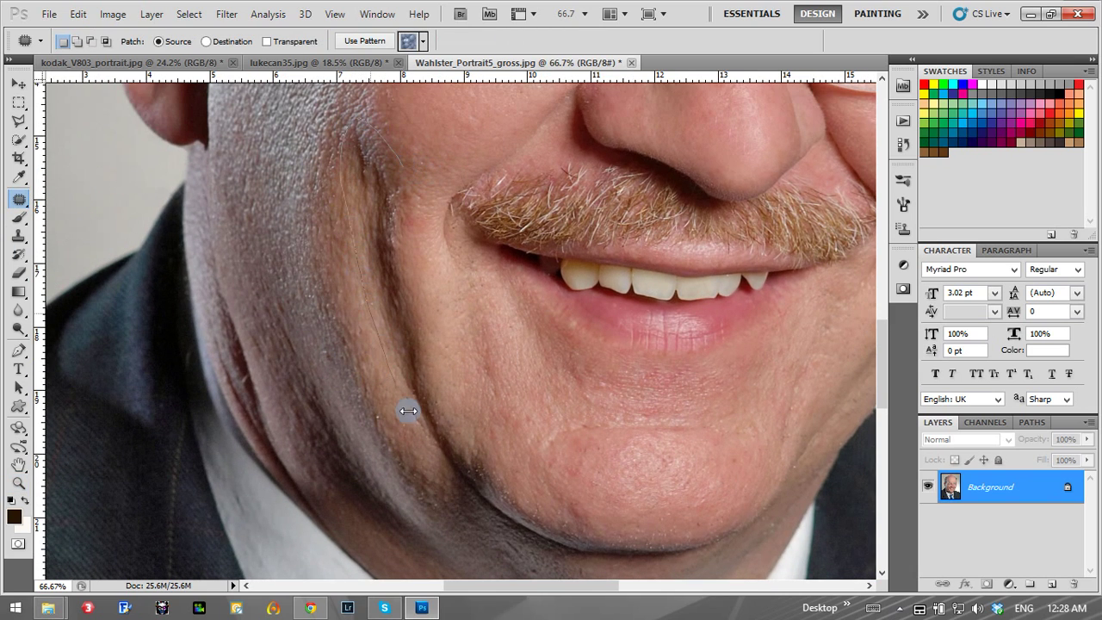
pyautogui.moveTo(408, 410); pyautogui.dragTo(415, 258)
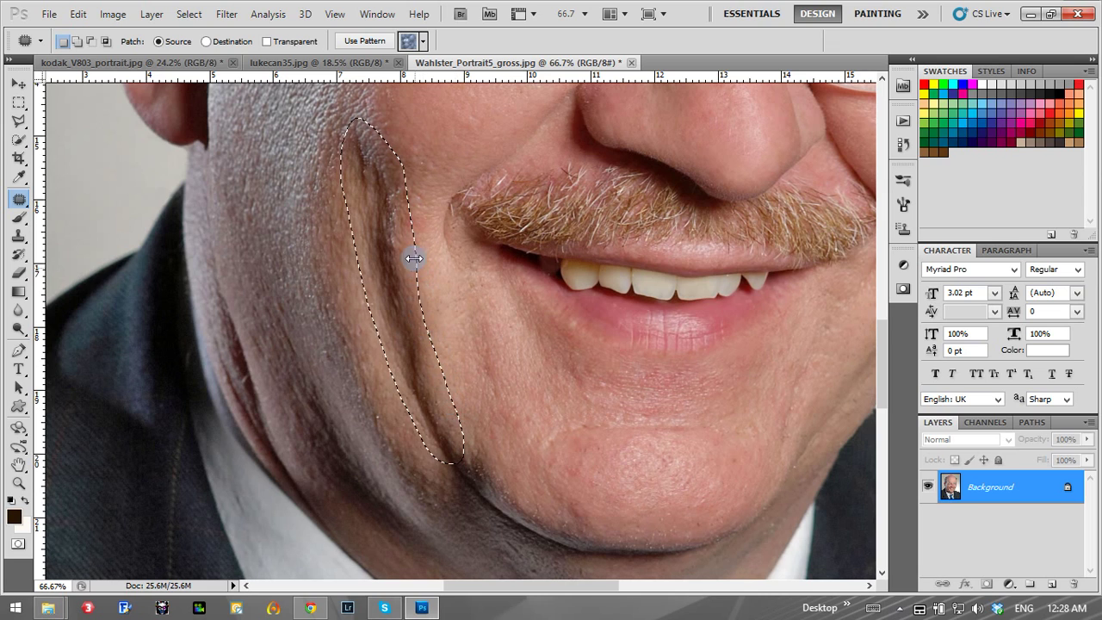
pyautogui.moveTo(408, 327); pyautogui.dragTo(355, 308)
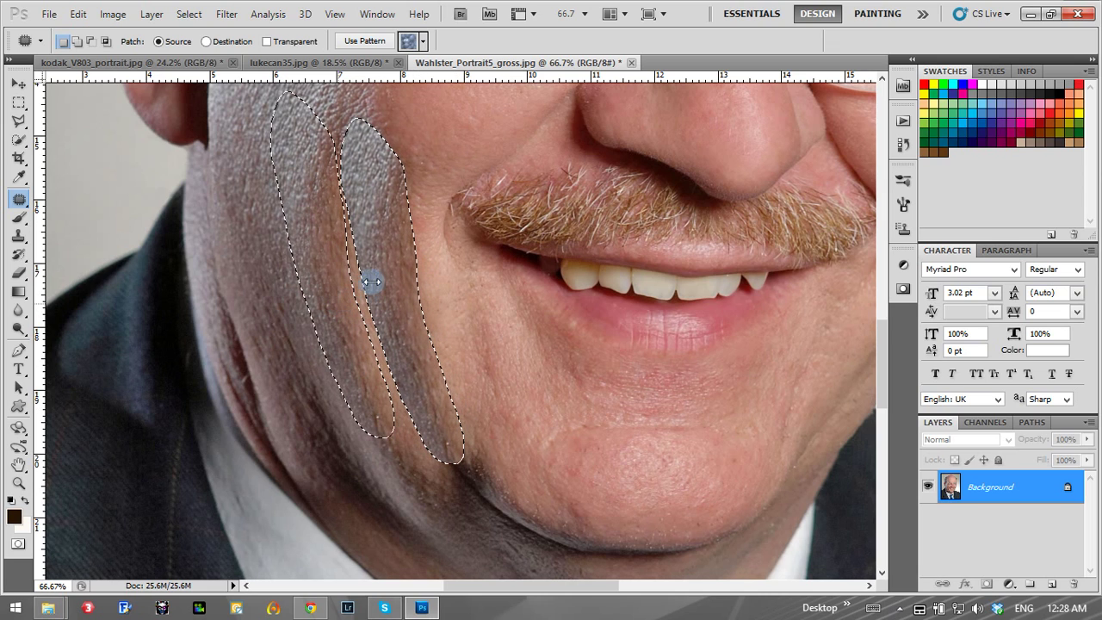
pyautogui.moveTo(372, 270); pyautogui.dragTo(369, 264)
# Step: Fade the smile-line patch to 64% opacity and deselect it
pyautogui.hotkey('ctrl', 'shift', 'f')
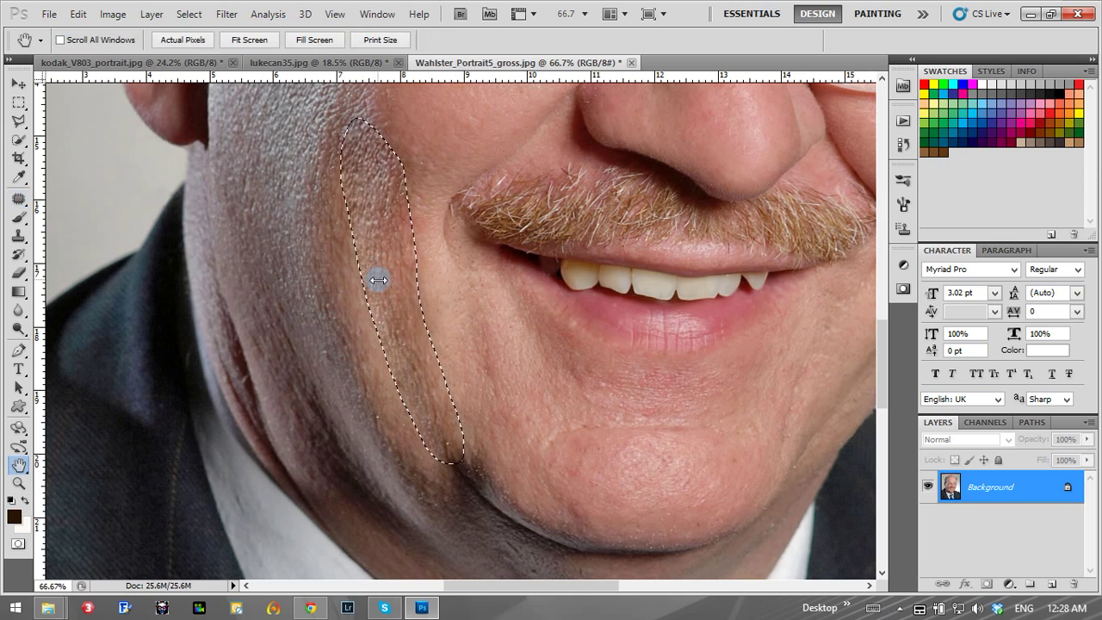
pyautogui.moveTo(766, 210); pyautogui.dragTo(742, 210)
pyautogui.click(812, 187)
pyautogui.click(21, 103)
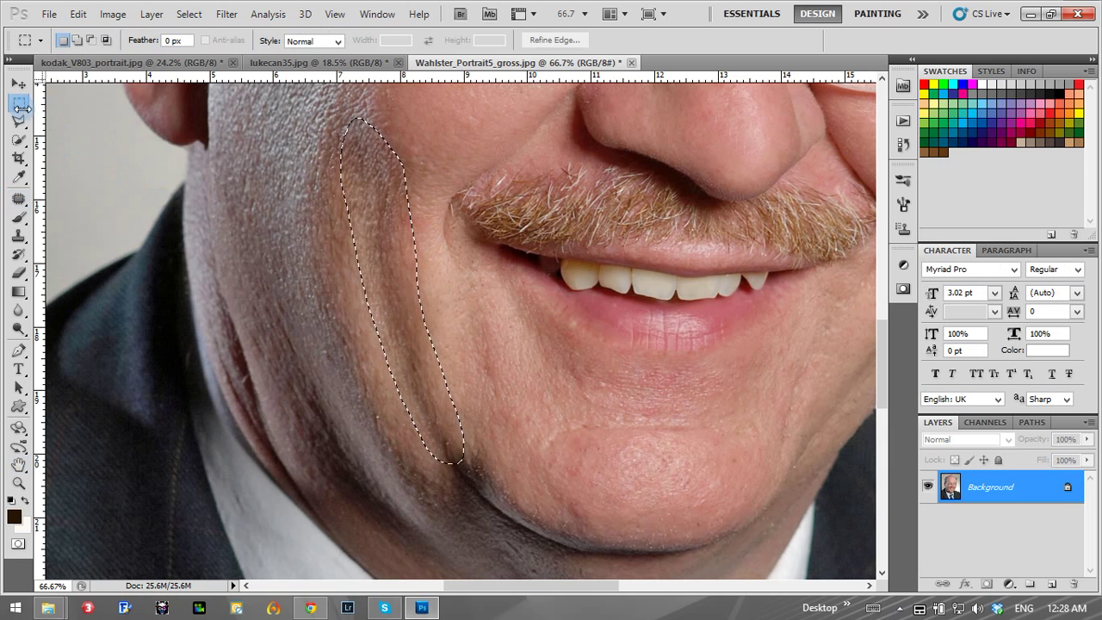
pyautogui.hotkey('ctrl', 'd')
pyautogui.click(19, 482)
# Step: Fit the portrait on screen and zoom back in on the face
pyautogui.rightClick(551, 289)
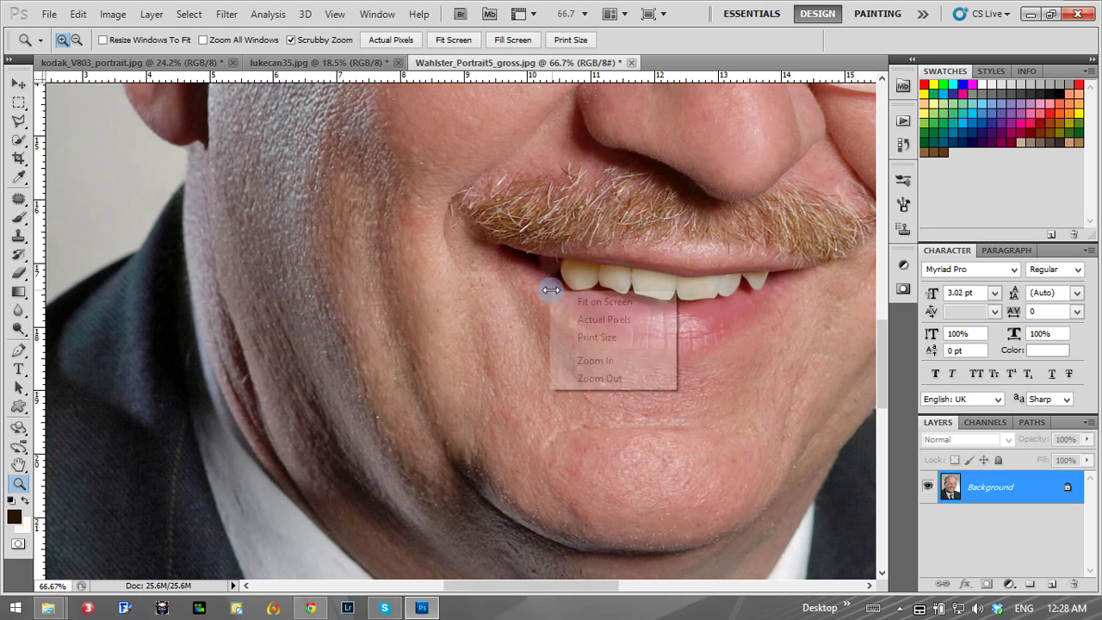
pyautogui.click(566, 301)
pyautogui.moveTo(480, 222); pyautogui.dragTo(731, 280)
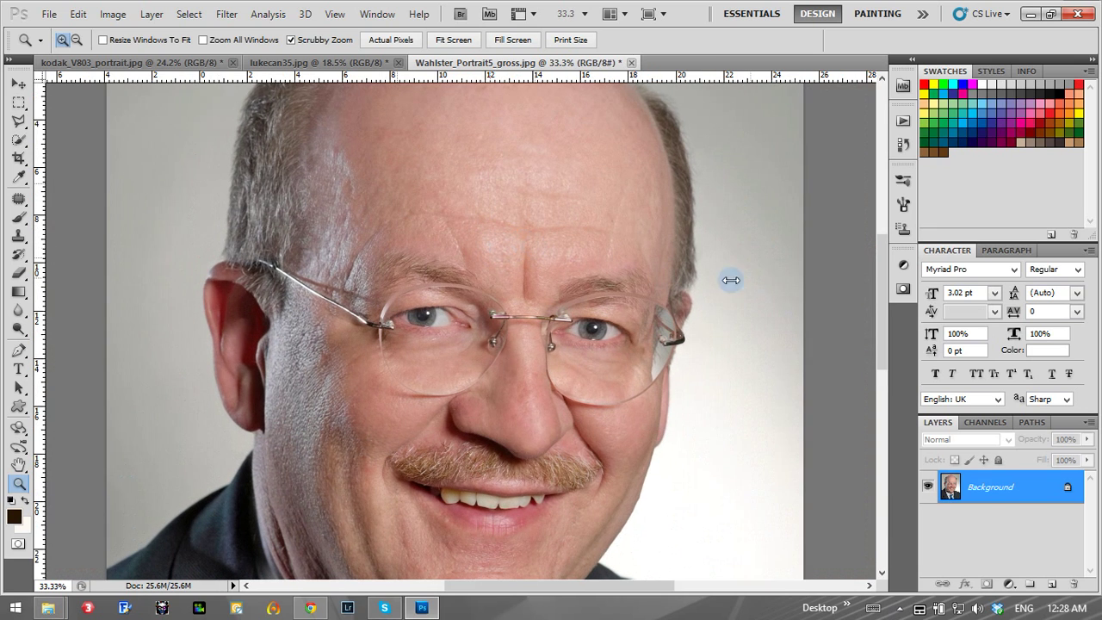
# Step: Compare the original portrait with the retouched version in History, ending on the latest edits
pyautogui.click(904, 144)
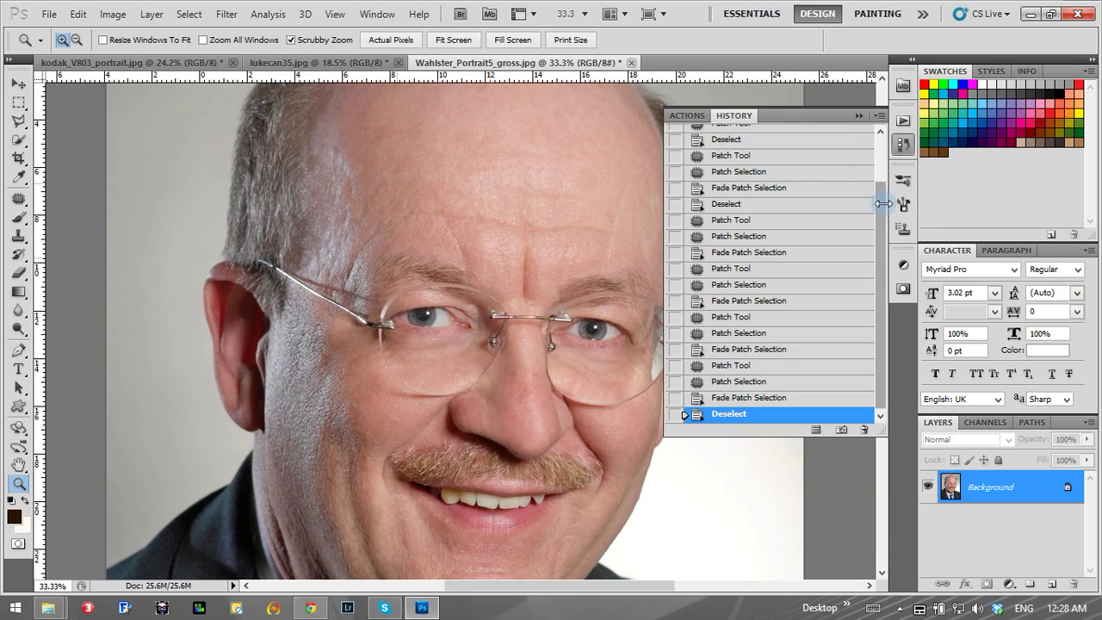
pyautogui.moveTo(884, 203); pyautogui.dragTo(881, 142)
pyautogui.click(805, 145)
pyautogui.moveTo(880, 221); pyautogui.dragTo(884, 308)
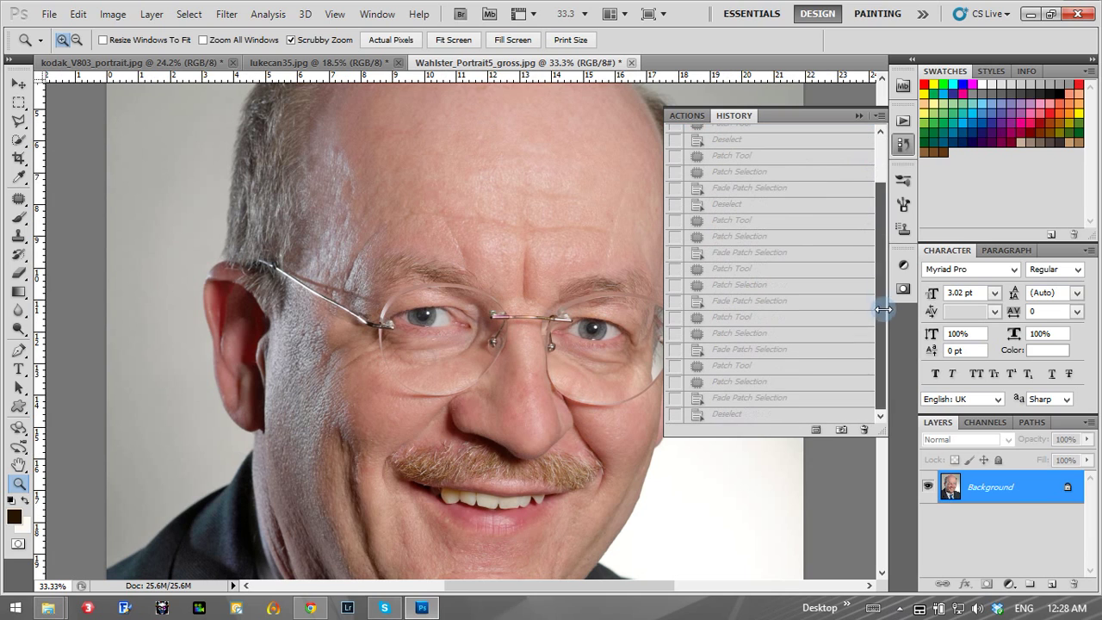
pyautogui.click(746, 413)
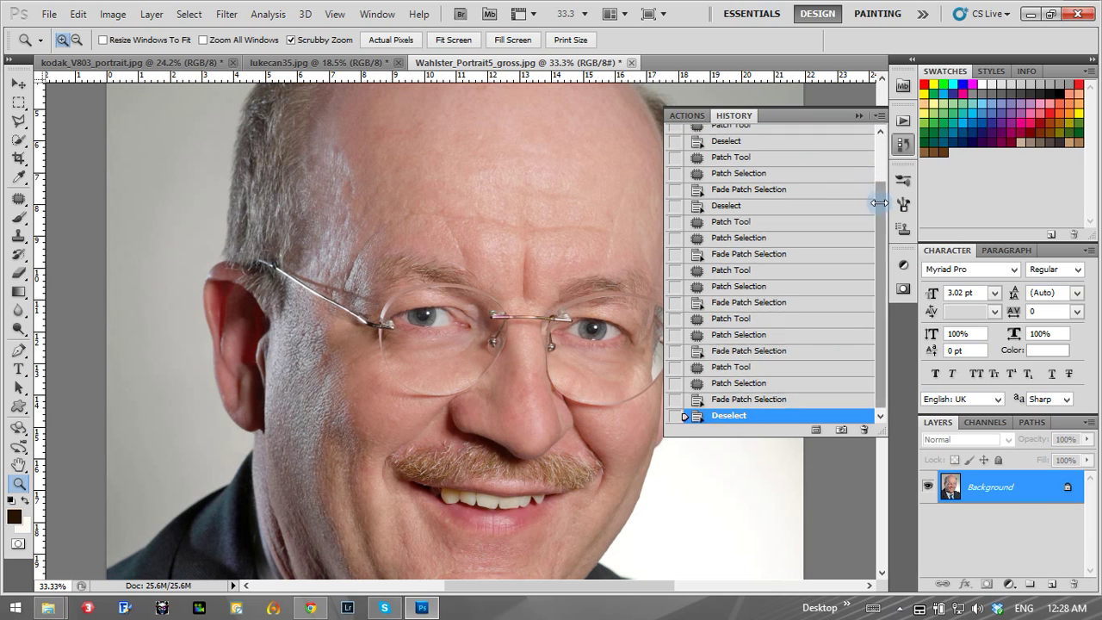
pyautogui.moveTo(878, 197)
pyautogui.mouseDown()
pyautogui.moveTo(880, 137)
pyautogui.moveTo(887, 273)
pyautogui.mouseUp()
pyautogui.click(824, 147)
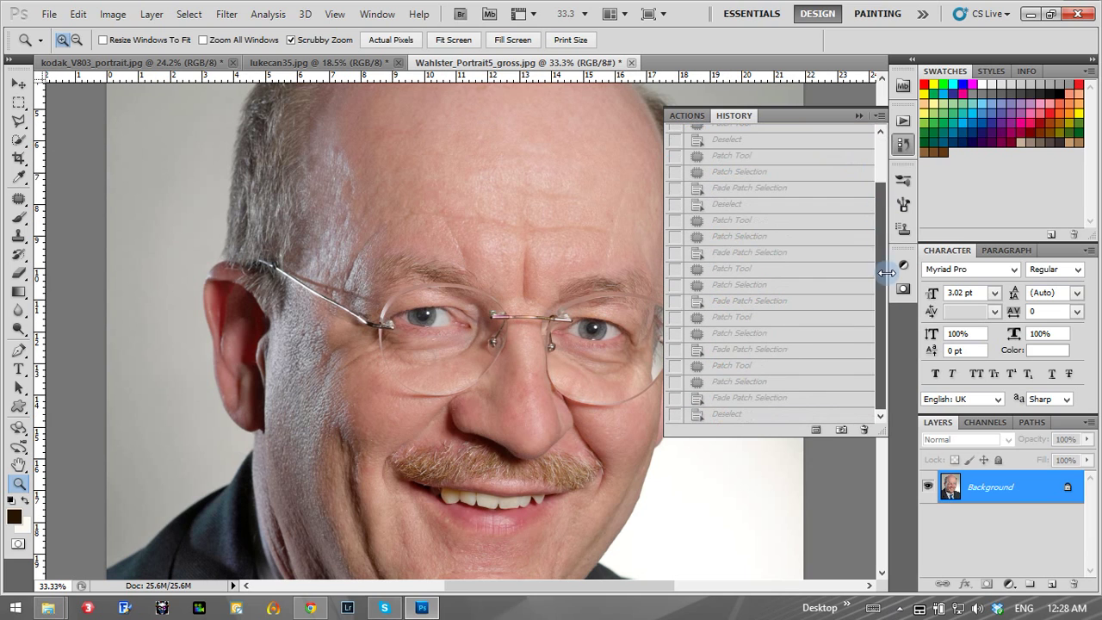
pyautogui.click(758, 413)
pyautogui.click(855, 118)
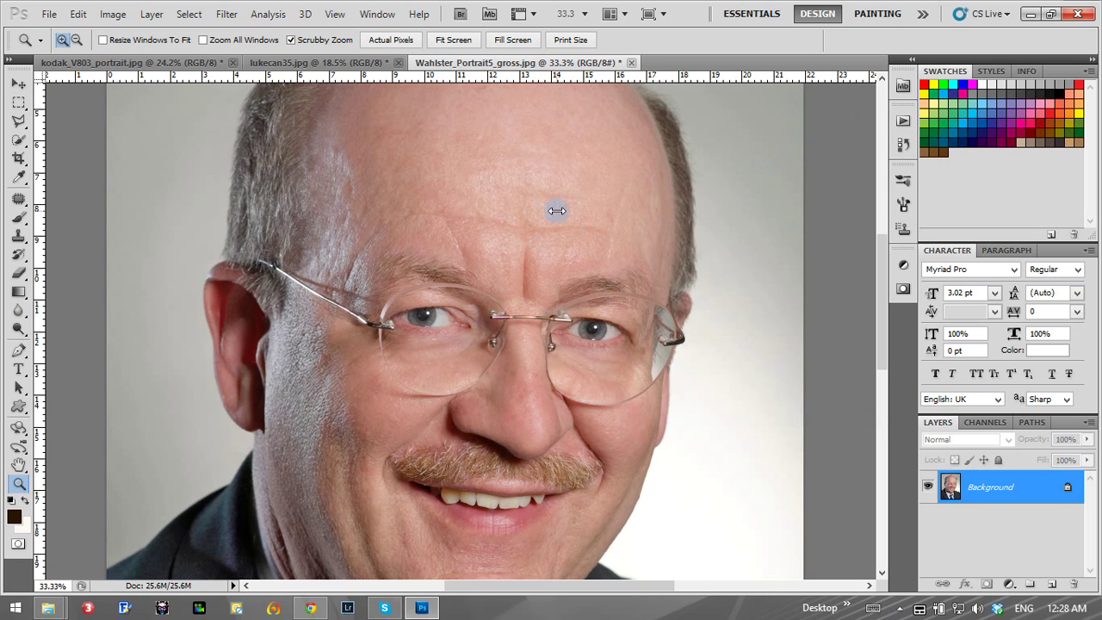
pyautogui.click(557, 210)
pyautogui.click(18, 199)
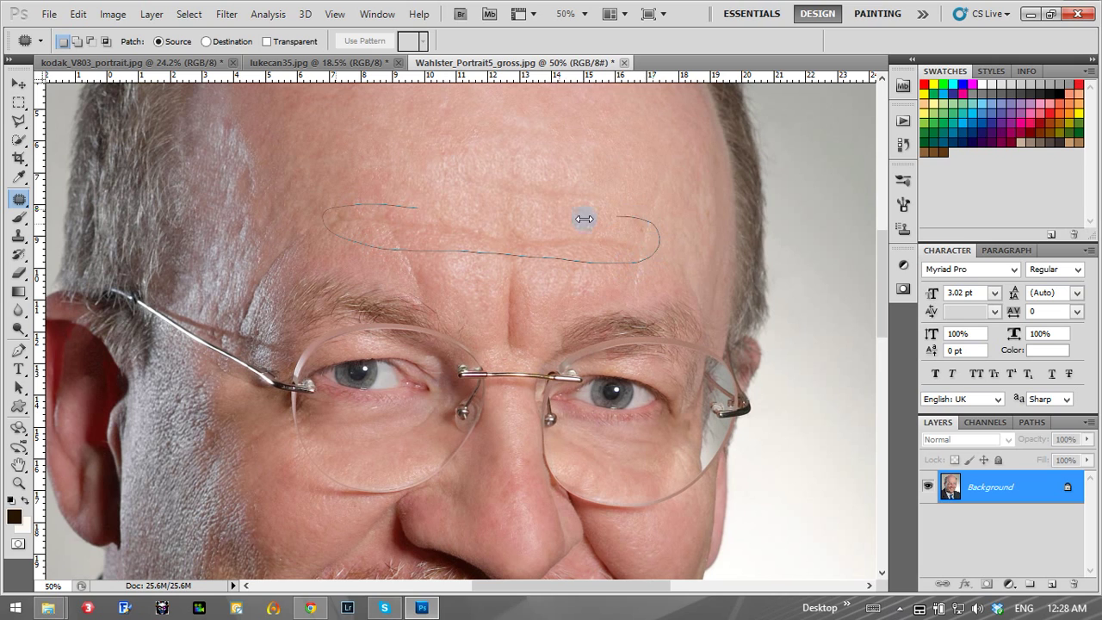
# Step: Patch the long forehead wrinkle with smoother skin from above and fade the patch
pyautogui.moveTo(584, 219)
pyautogui.mouseDown()
pyautogui.moveTo(578, 229)
pyautogui.moveTo(540, 166)
pyautogui.moveTo(559, 188)
pyautogui.mouseUp()
pyautogui.hotkey('ctrl', 'shift', 'f')
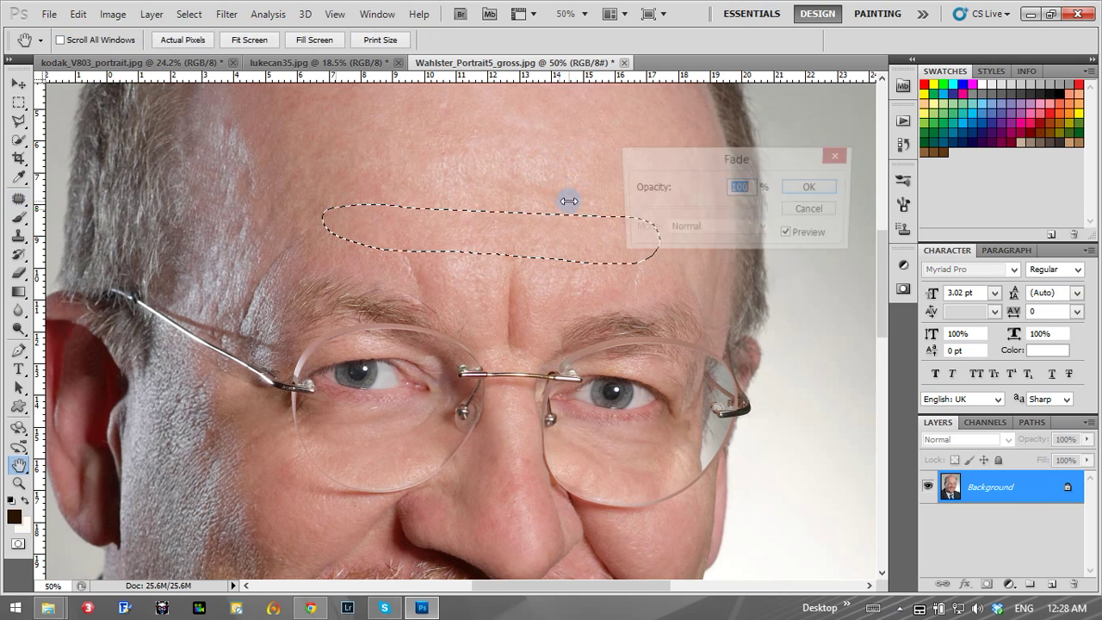
pyautogui.moveTo(762, 211); pyautogui.dragTo(737, 209)
pyautogui.press('Return')
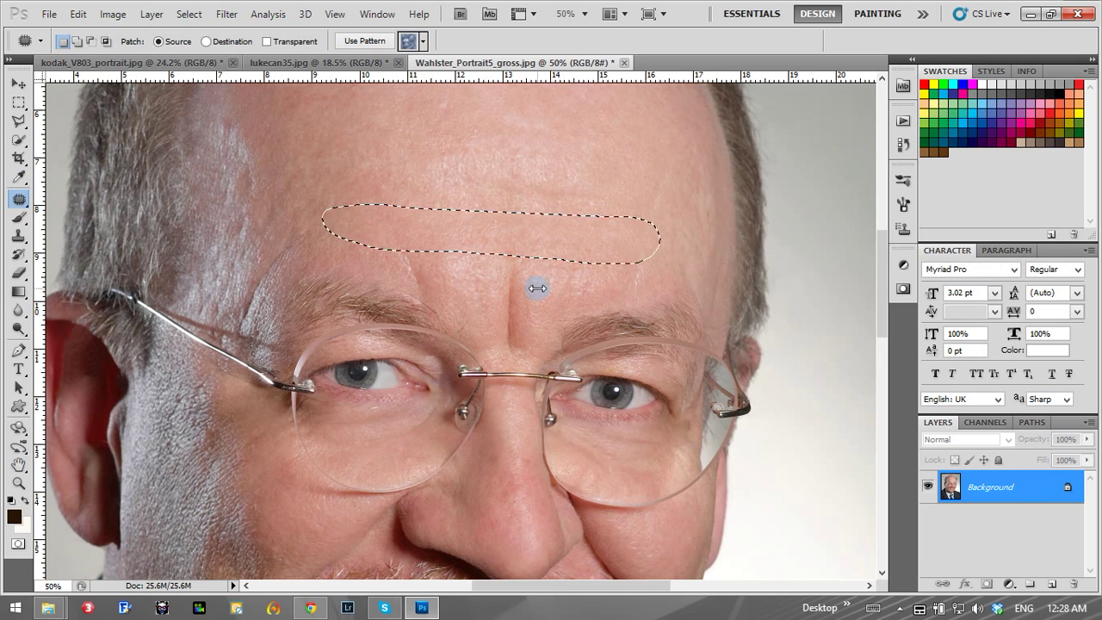
# Step: Patch the frown line between the brows with skin from above, faded to about 86%
pyautogui.moveTo(537, 286)
pyautogui.mouseDown()
pyautogui.moveTo(499, 313)
pyautogui.moveTo(520, 360)
pyautogui.mouseUp()
pyautogui.moveTo(517, 319)
pyautogui.mouseDown()
pyautogui.moveTo(475, 283)
pyautogui.moveTo(492, 216)
pyautogui.mouseUp()
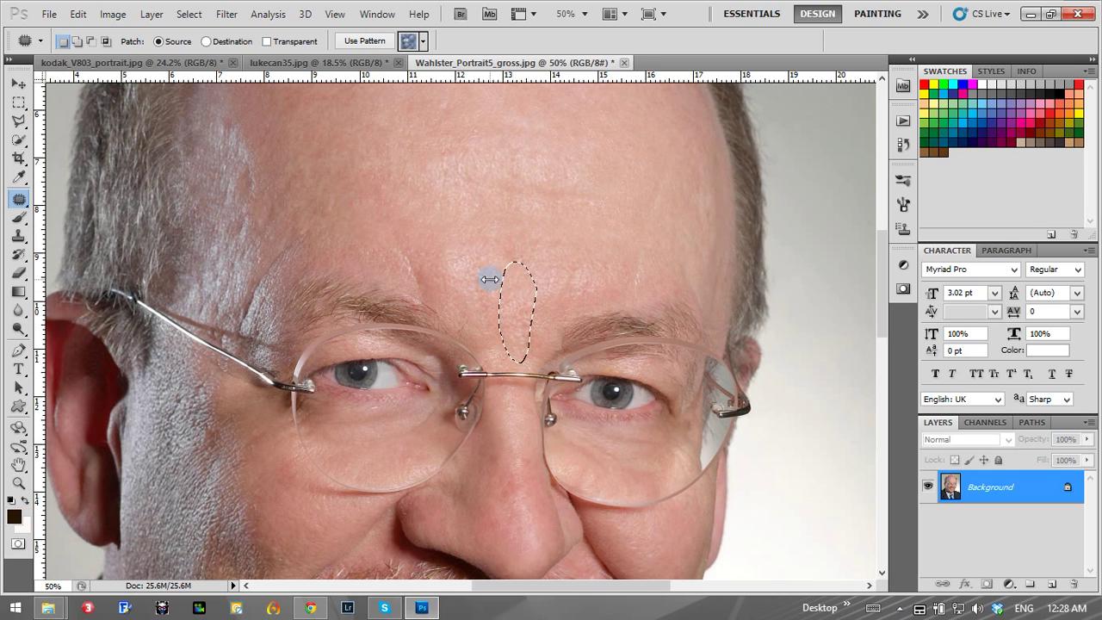
pyautogui.hotkey('ctrl', 'shift', 'f')
pyautogui.moveTo(752, 210); pyautogui.dragTo(735, 210)
pyautogui.click(814, 186)
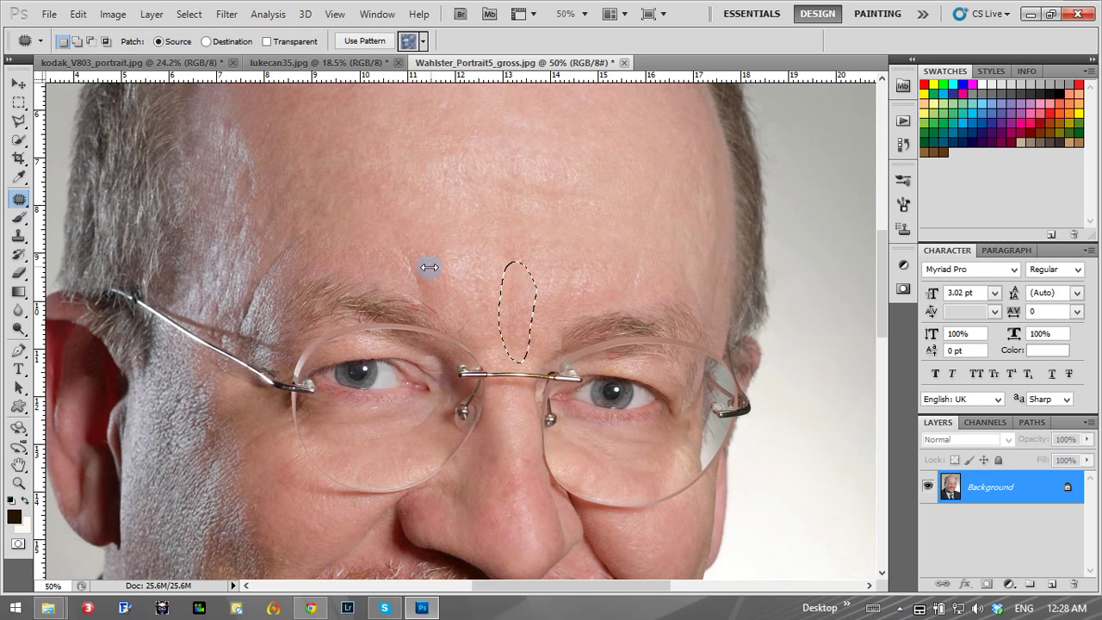
# Step: Patch the crease above the left eyebrow and fade it to 64% opacity
pyautogui.moveTo(426, 274); pyautogui.dragTo(468, 253)
pyautogui.hotkey('ctrl', 'shift', 'f')
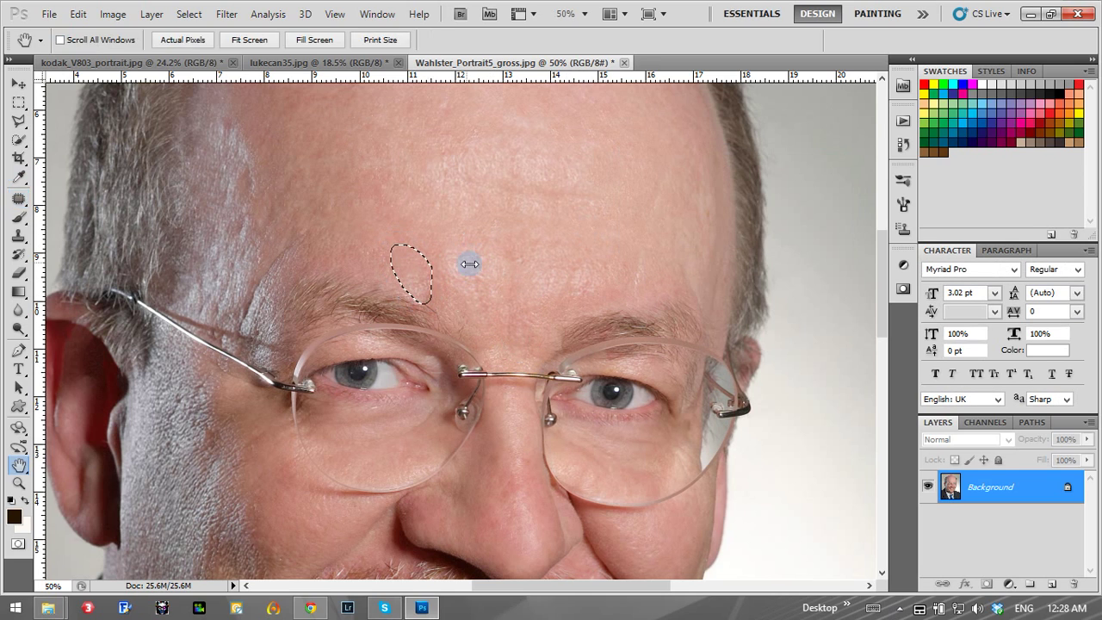
pyautogui.moveTo(765, 209); pyautogui.dragTo(720, 209)
pyautogui.press('Return')
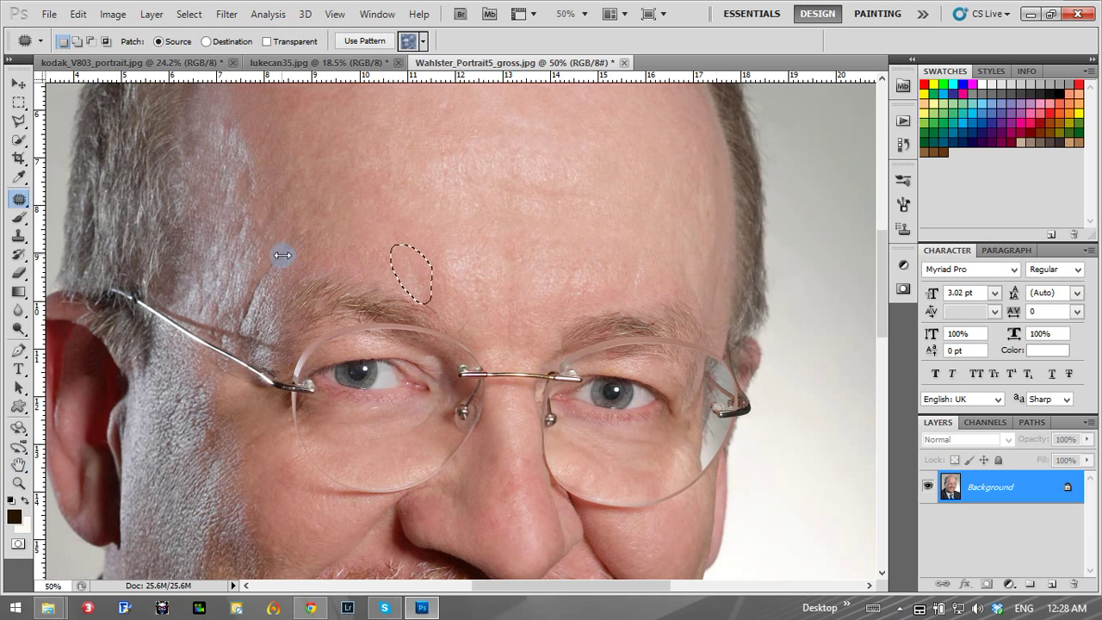
# Step: Patch the temple wrinkles with a partial fade, then clear the selection
pyautogui.moveTo(290, 280)
pyautogui.mouseDown()
pyautogui.moveTo(292, 250)
pyautogui.moveTo(315, 227)
pyautogui.mouseUp()
pyautogui.hotkey('ctrl', 'shift', 'f')
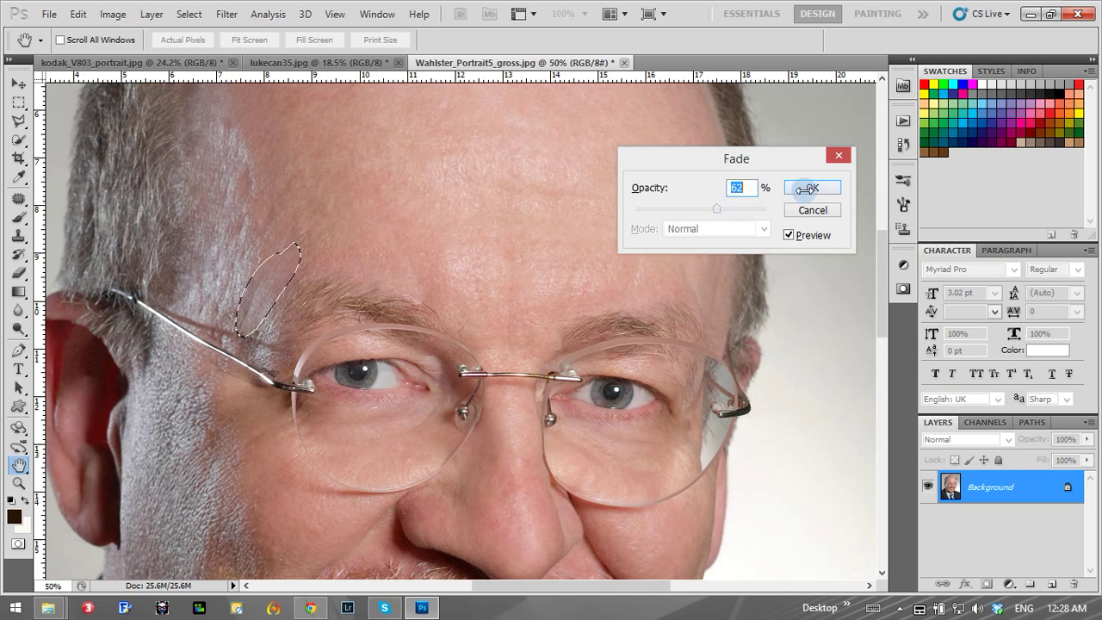
pyautogui.click(812, 187)
pyautogui.click(17, 125)
# Step: Fit the whole portrait on screen, zoom in on the face, and check the Edit menu
pyautogui.click(99, 146)
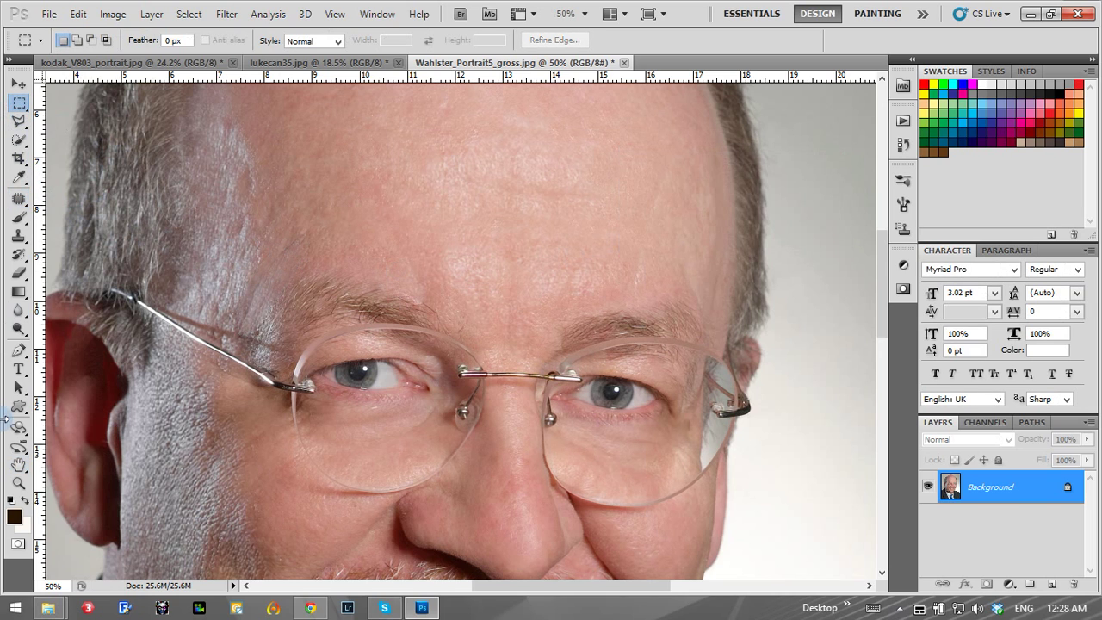
pyautogui.click(18, 482)
pyautogui.rightClick(542, 244)
pyautogui.click(569, 255)
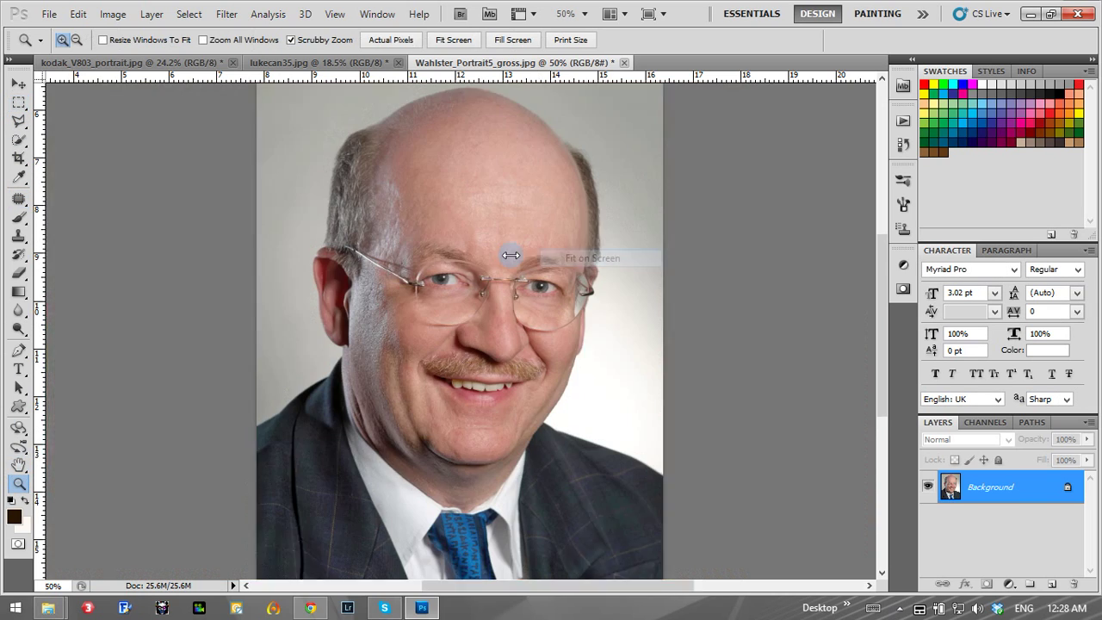
pyautogui.click(481, 263)
pyautogui.click(481, 262)
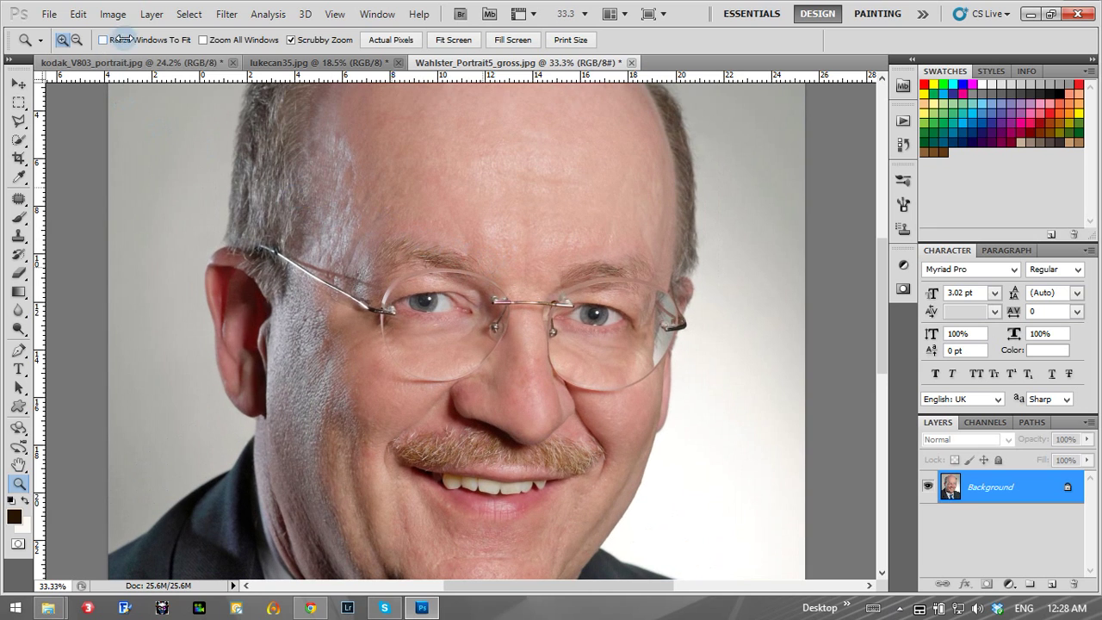
pyautogui.click(77, 13)
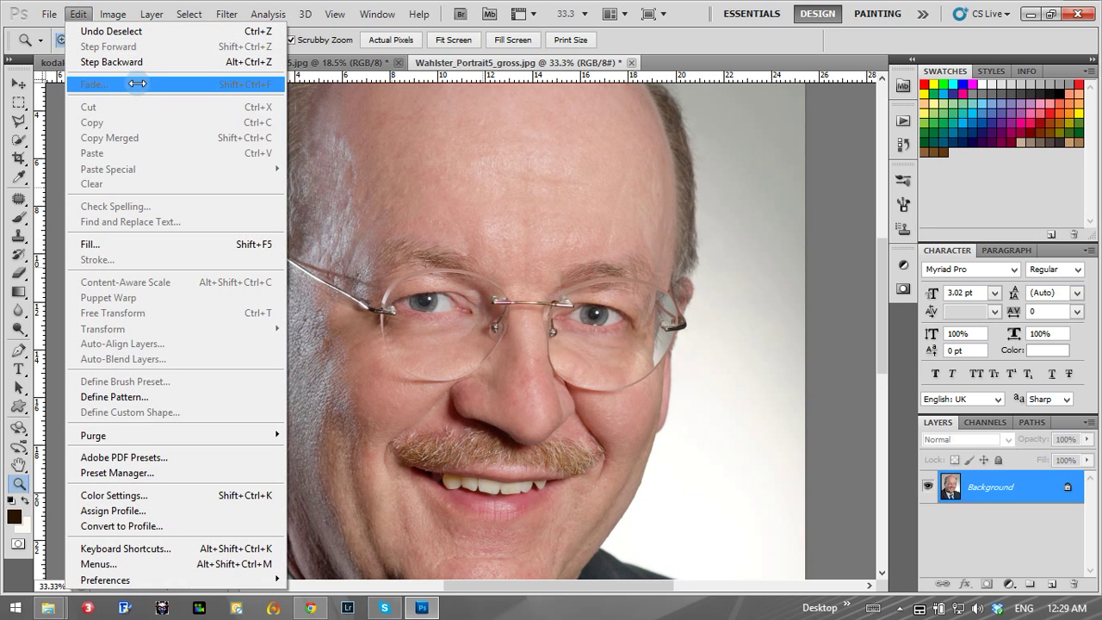
pyautogui.click(841, 135)
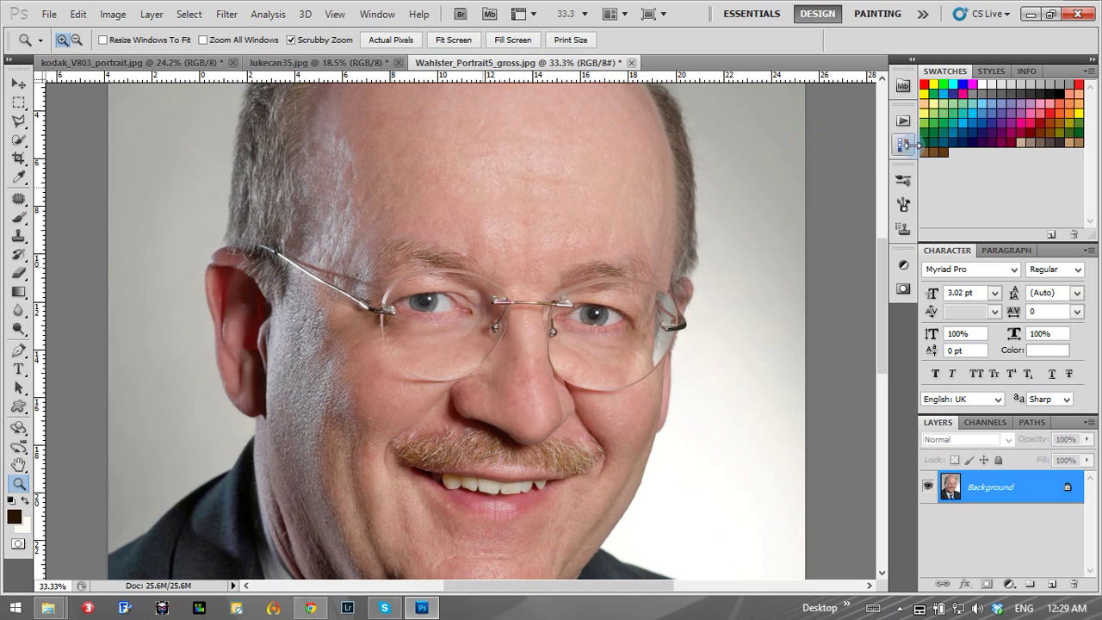
# Step: Compare the original snapshot with the final Deselect state in History, zoom to the eyes, and show tray icons
pyautogui.click(903, 144)
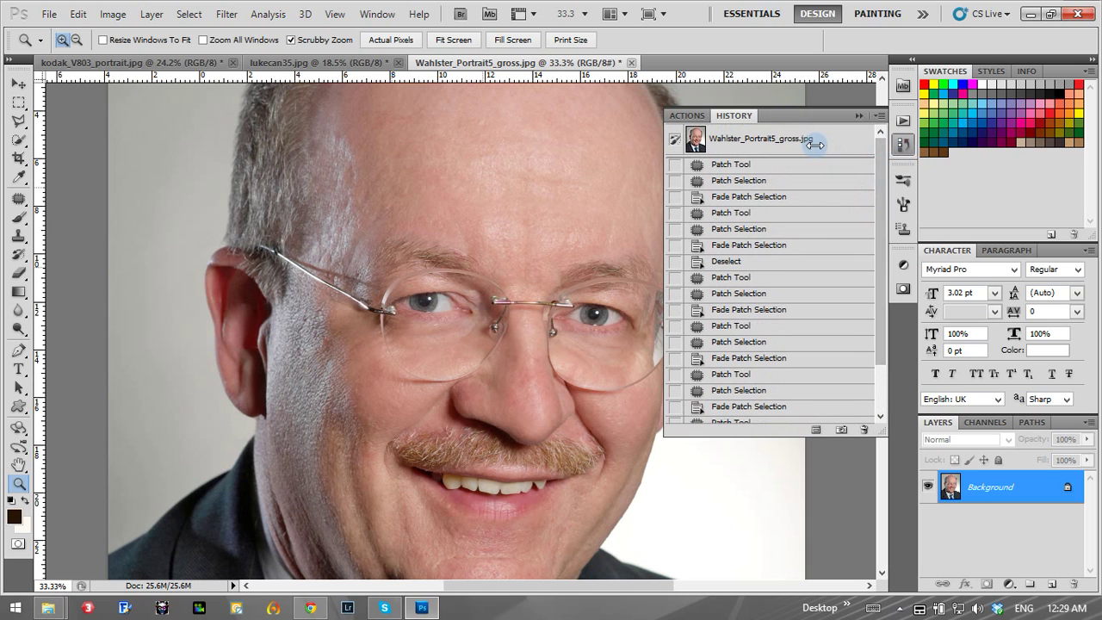
pyautogui.click(812, 140)
pyautogui.moveTo(876, 201); pyautogui.dragTo(821, 369)
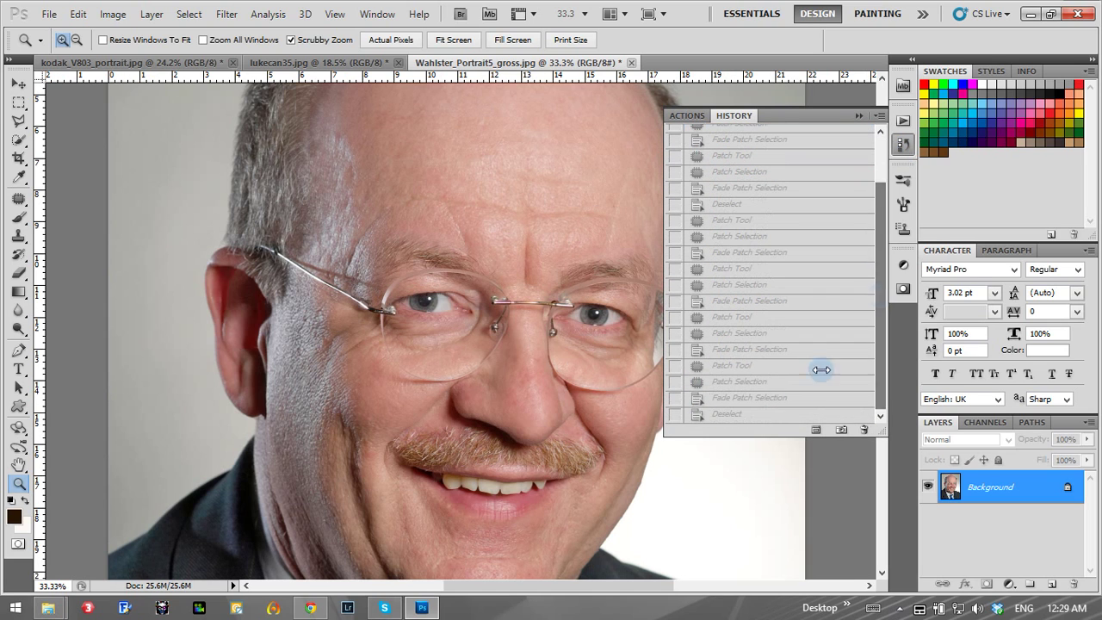
pyautogui.click(766, 412)
pyautogui.click(858, 114)
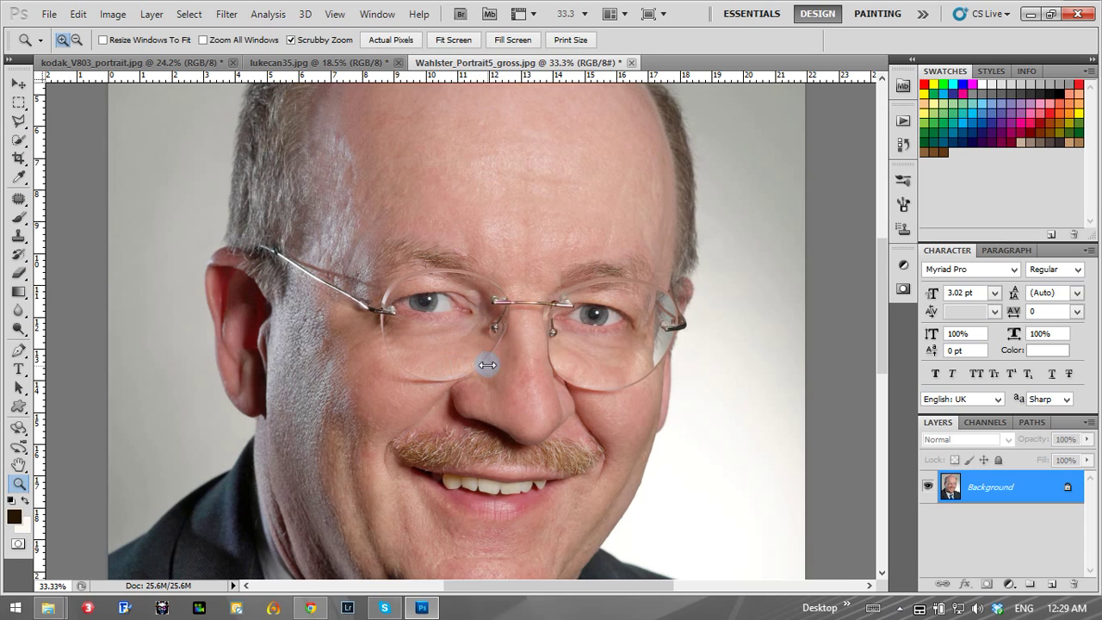
pyautogui.click(488, 366)
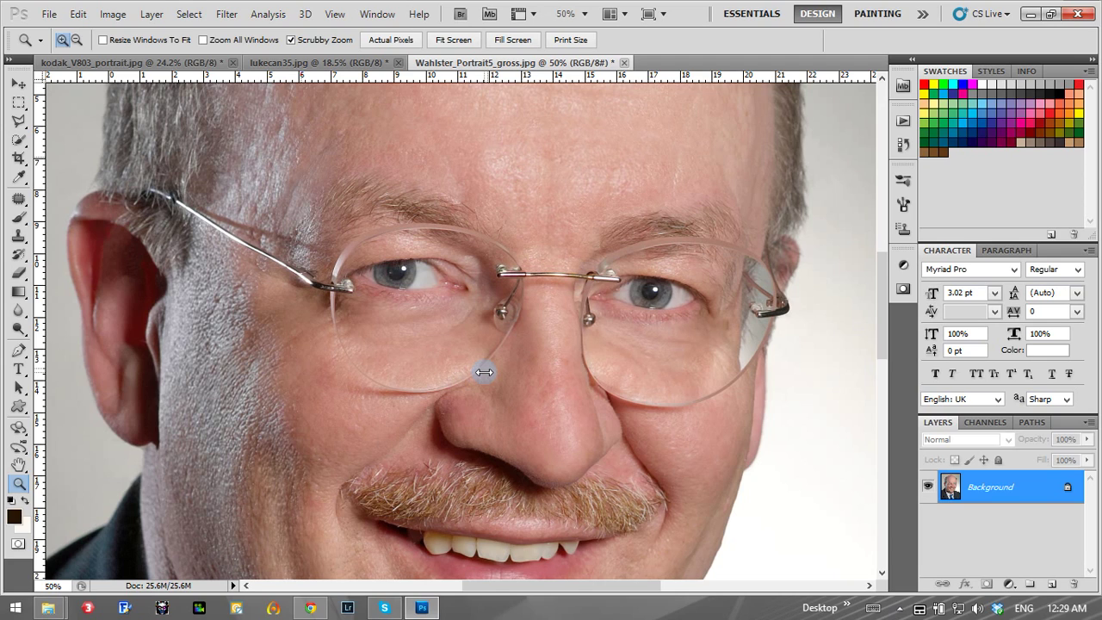
pyautogui.click(900, 608)
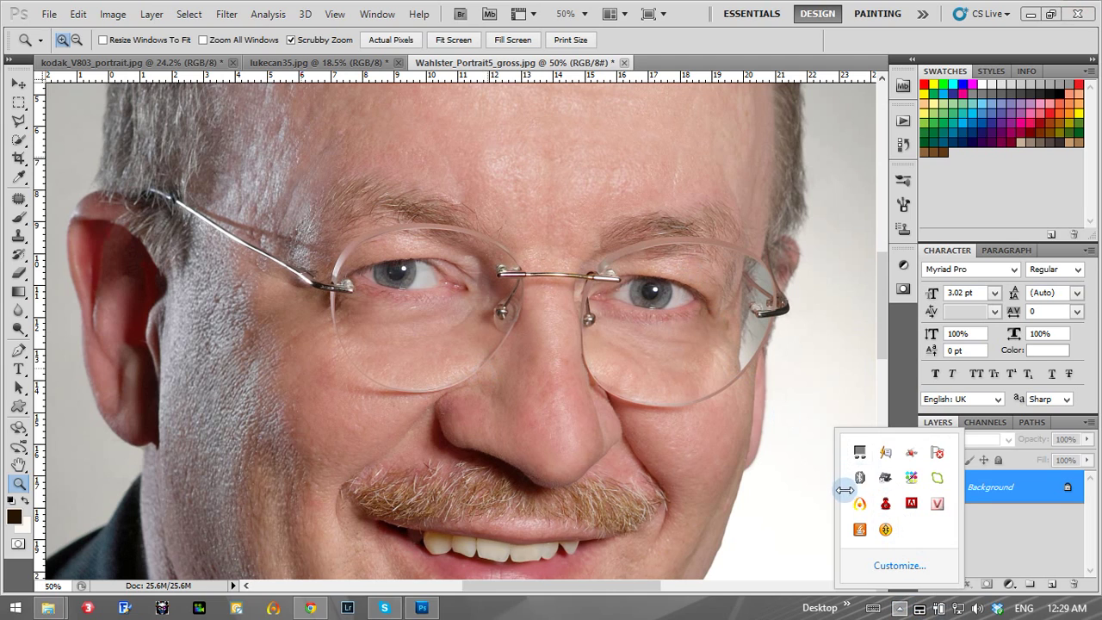